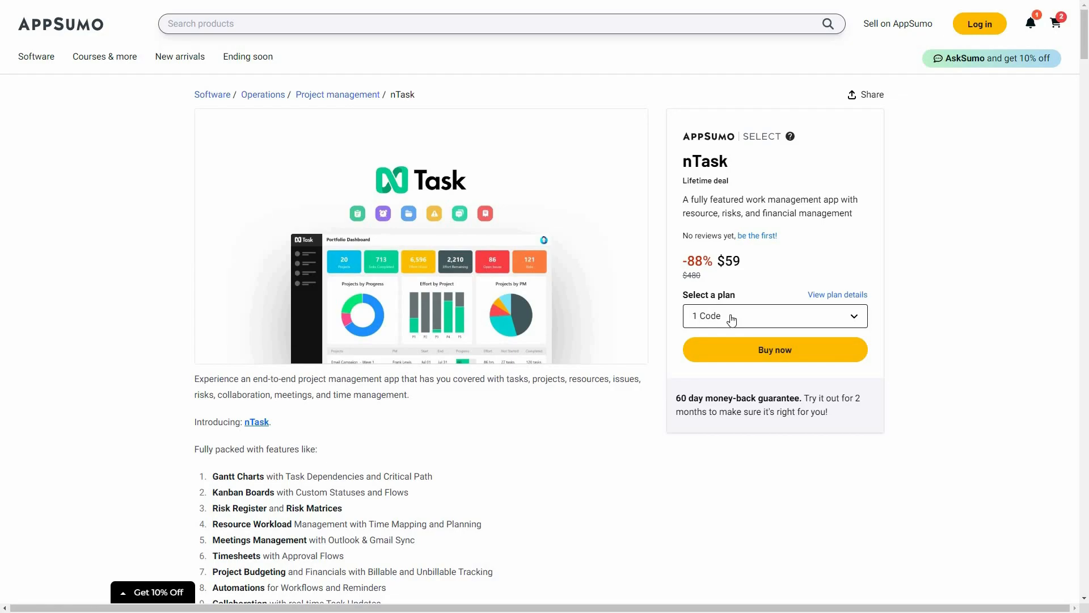
Review the nTask deal's feature list and the features included in all plans on the AppSumo page
{"action": "scroll", "coordinate": [256, 432], "scroll_direction": "down", "scroll_amount": 1}
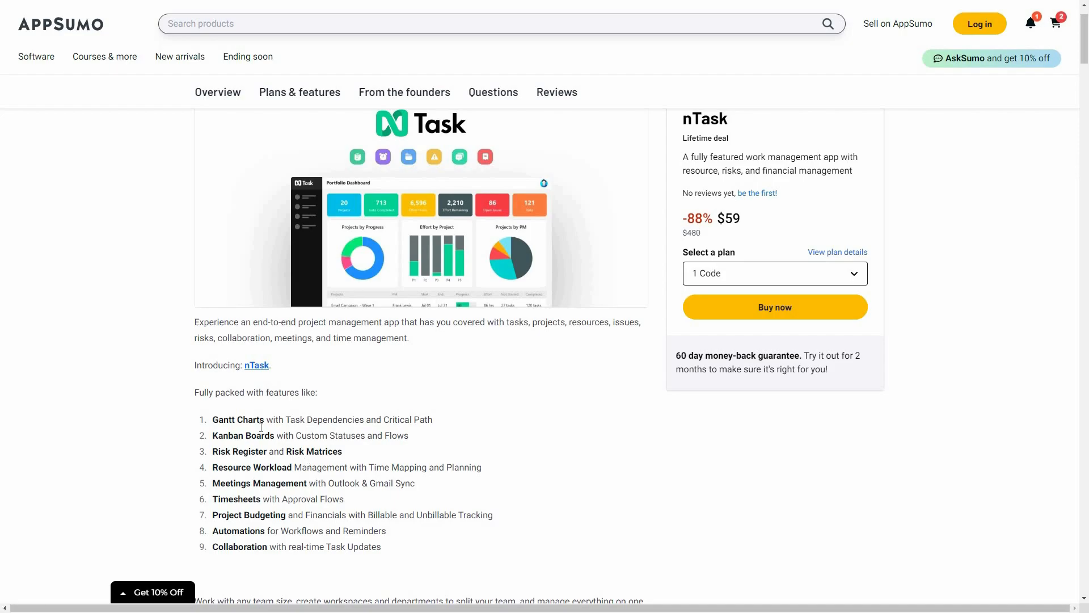
{"action": "scroll", "coordinate": [230, 422], "scroll_direction": "down", "scroll_amount": 1}
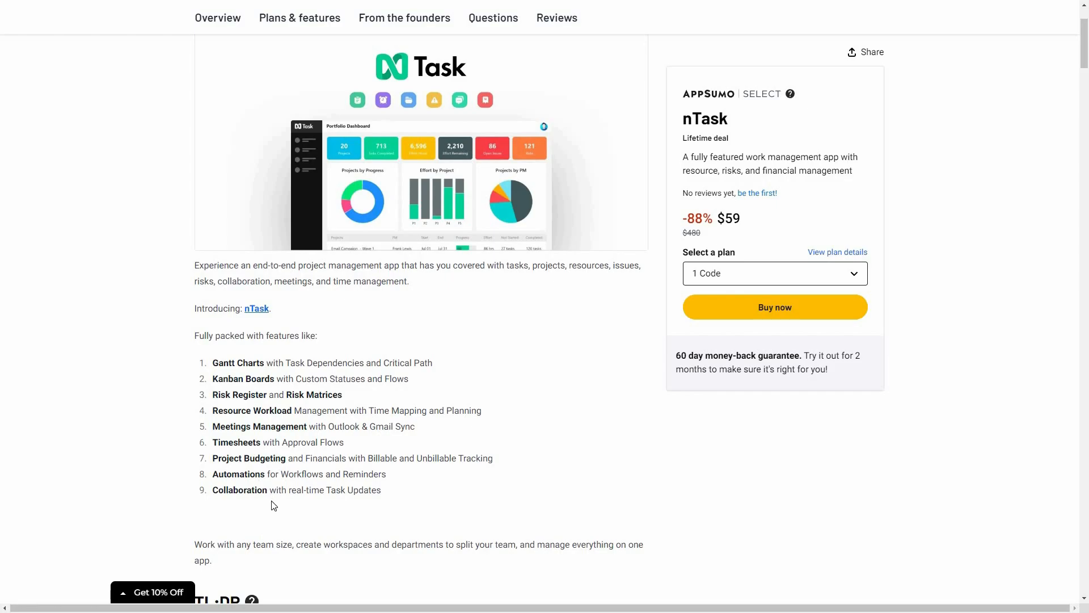
{"action": "scroll", "coordinate": [704, 177], "scroll_direction": "up", "scroll_amount": 2}
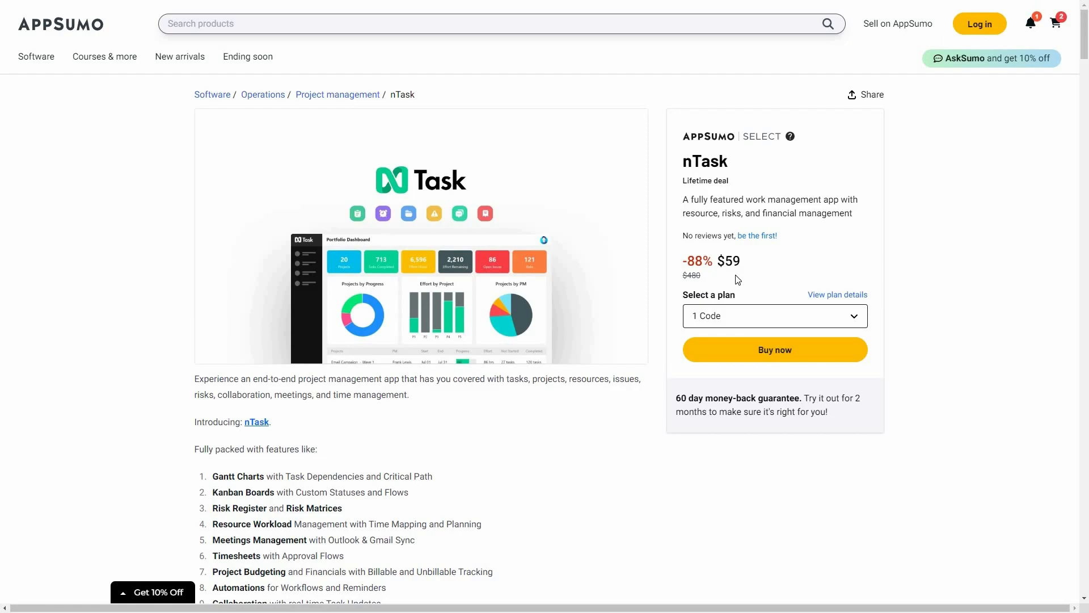
{"action": "scroll", "coordinate": [311, 62], "scroll_direction": "down", "scroll_amount": 3}
{"action": "left_click", "coordinate": [313, 20]}
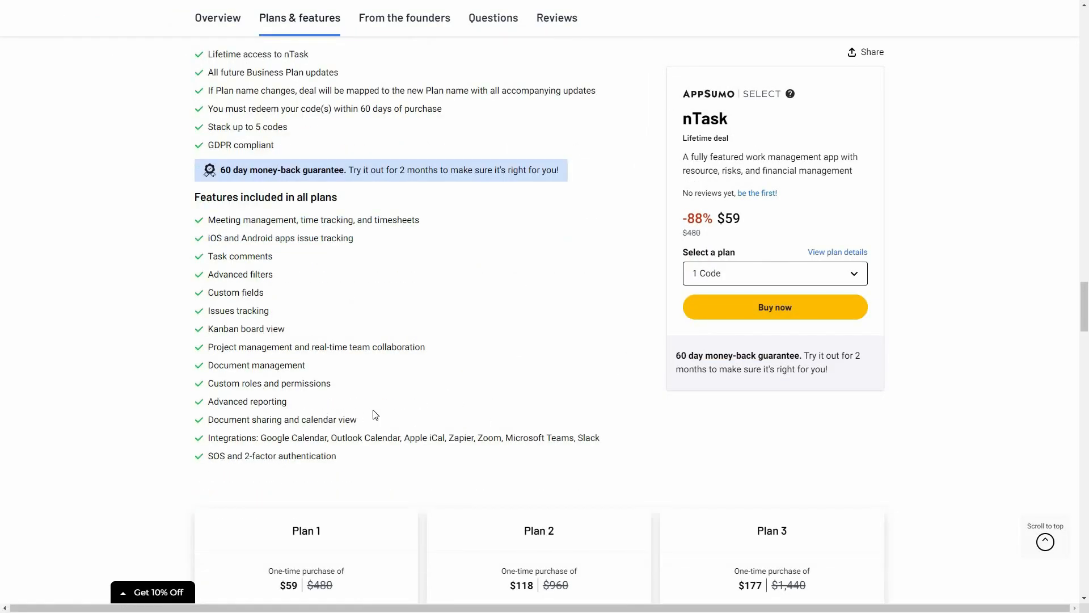
{"action": "scroll", "coordinate": [374, 415], "scroll_direction": "down", "scroll_amount": 1}
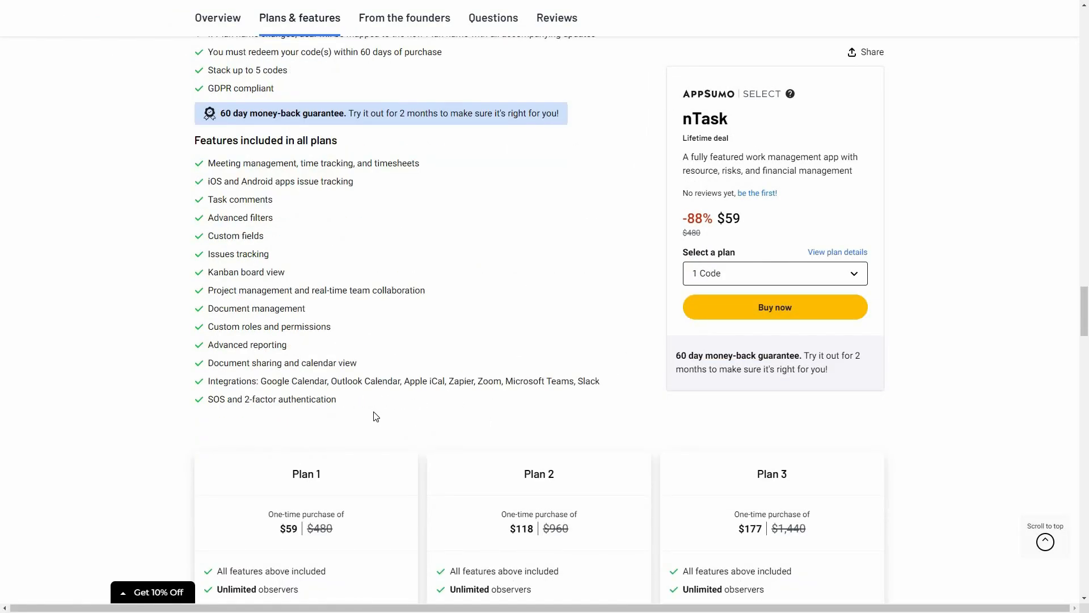
{"action": "scroll", "coordinate": [374, 417], "scroll_direction": "down", "scroll_amount": 3}
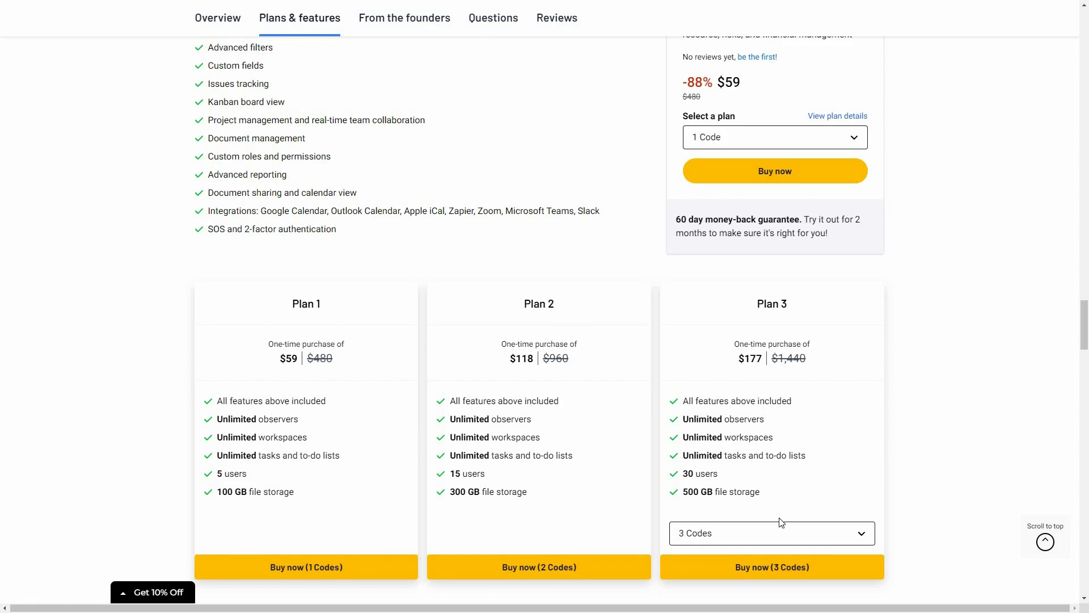
Show the 5 Codes option in the third plan card and compare its limits with the other plans
{"action": "left_click", "coordinate": [738, 536]}
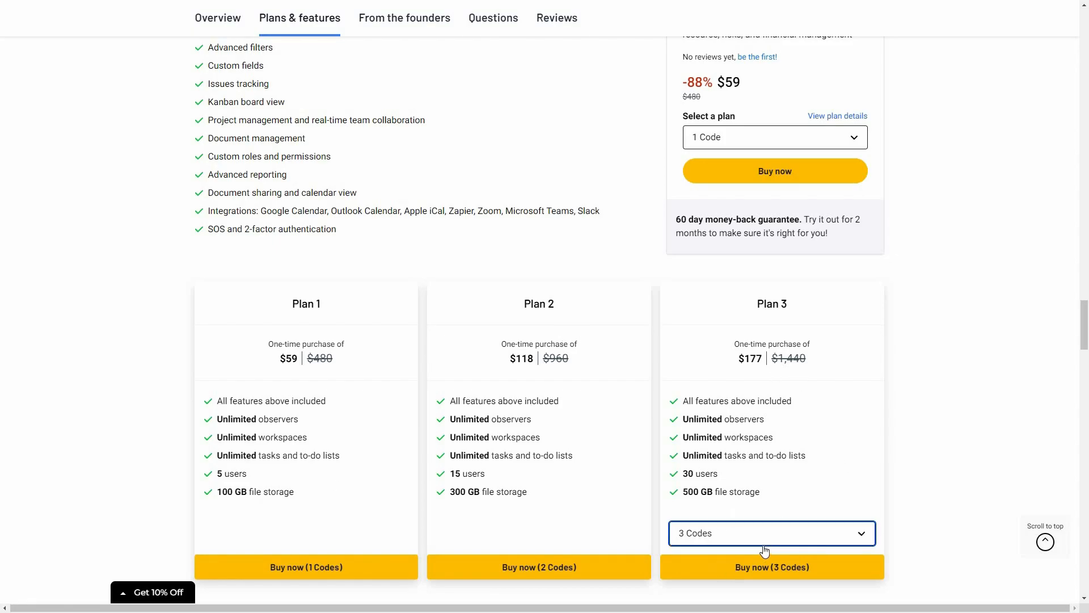
{"action": "scroll", "coordinate": [709, 496], "scroll_direction": "down", "scroll_amount": 2}
{"action": "left_click", "coordinate": [721, 495]}
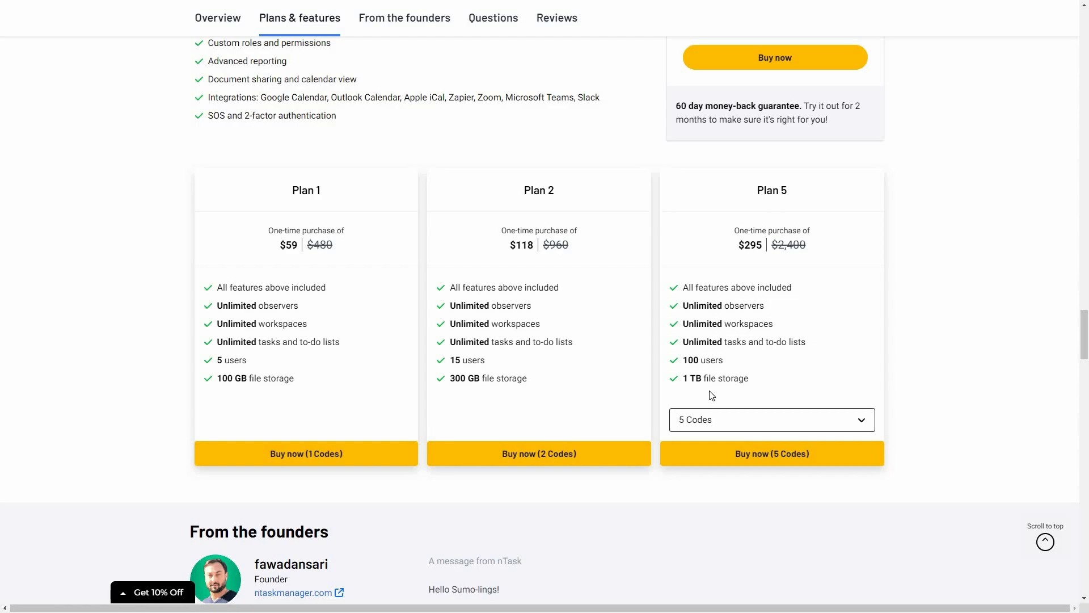
{"action": "scroll", "coordinate": [710, 395], "scroll_direction": "up", "scroll_amount": 10}
{"action": "scroll", "coordinate": [710, 391], "scroll_direction": "up", "scroll_amount": 4}
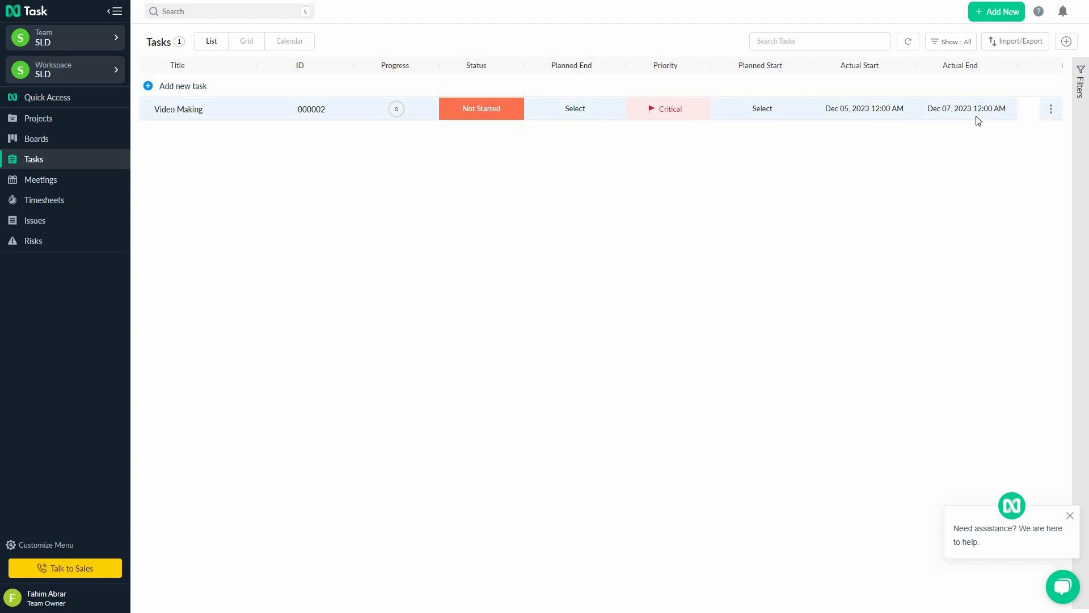
In nTask, start a new task titled "Content Writing" and assign it to the listed team member
{"action": "left_click", "coordinate": [1000, 13]}
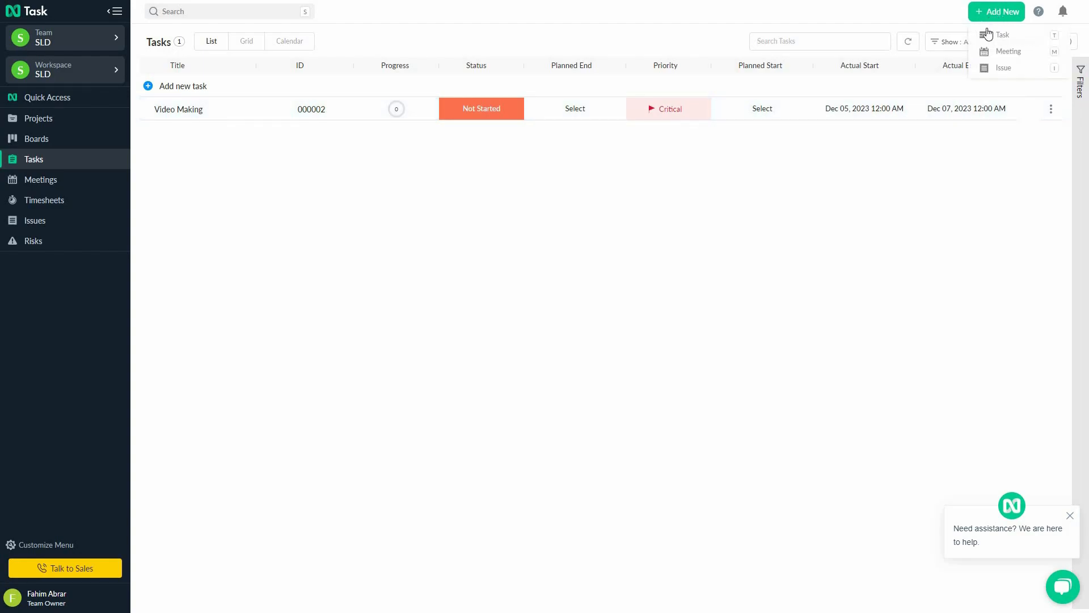
{"action": "left_click", "coordinate": [1015, 39]}
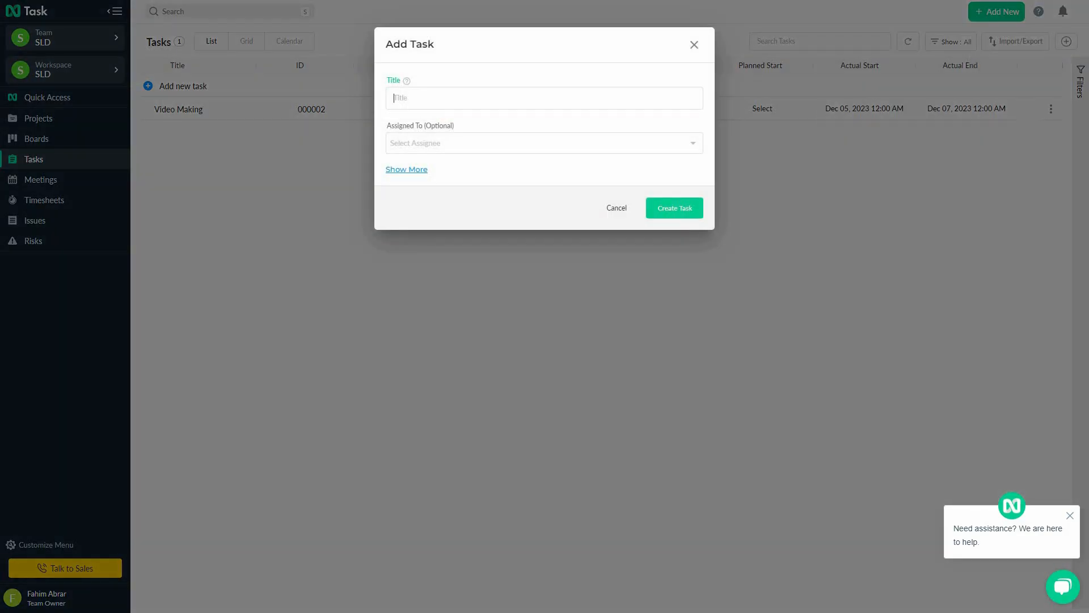
{"action": "type", "text": "Content Writing"}
{"action": "left_click", "coordinate": [497, 134]}
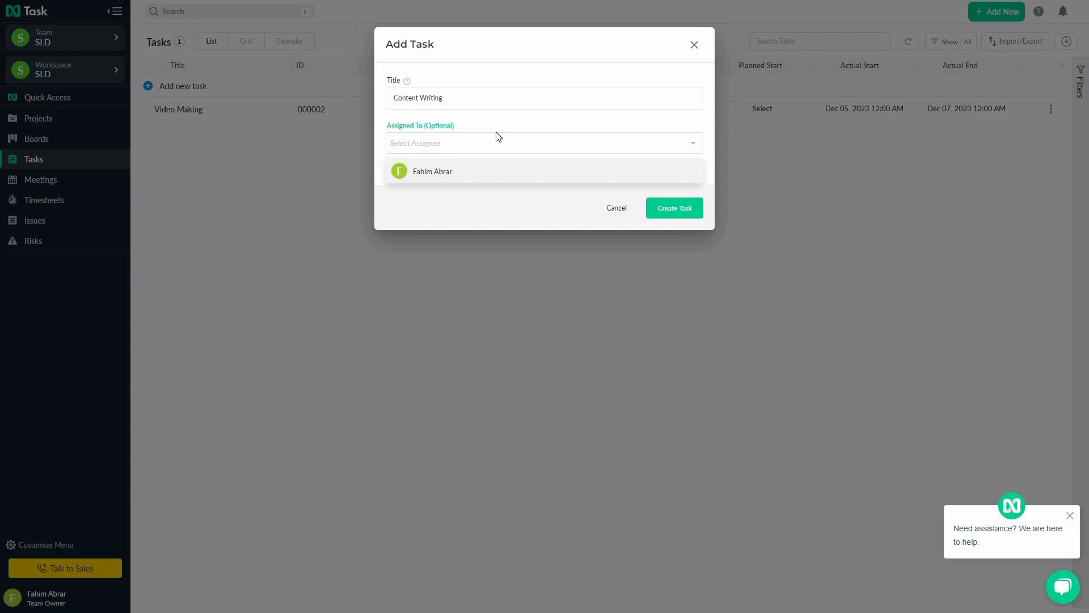
{"action": "left_click", "coordinate": [454, 178]}
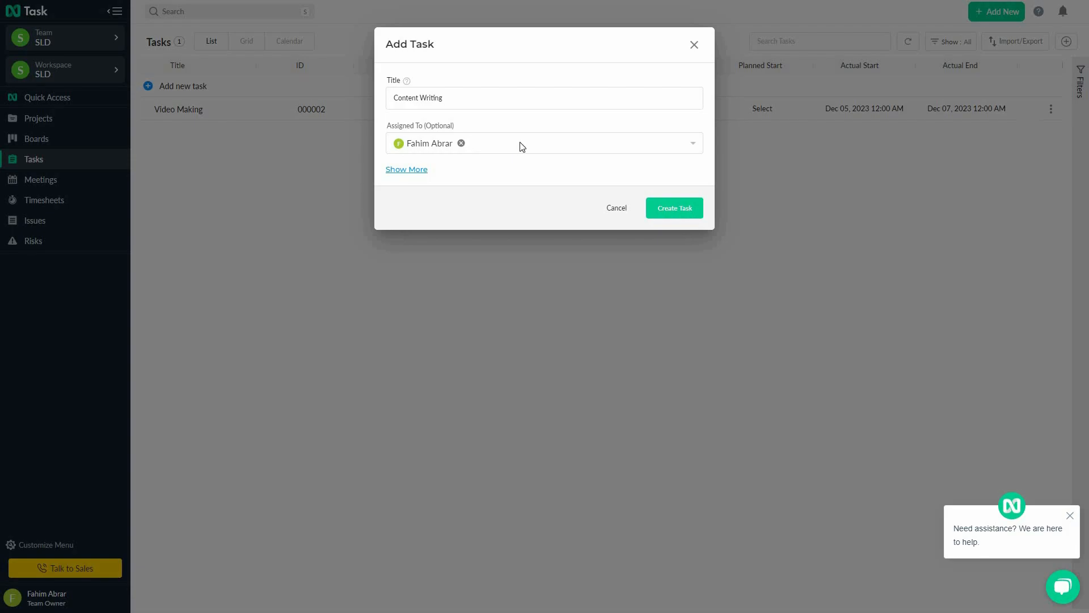
Expand the new task's additional fields, set its priority to High and keep the status at Not Started
{"action": "left_click", "coordinate": [413, 169]}
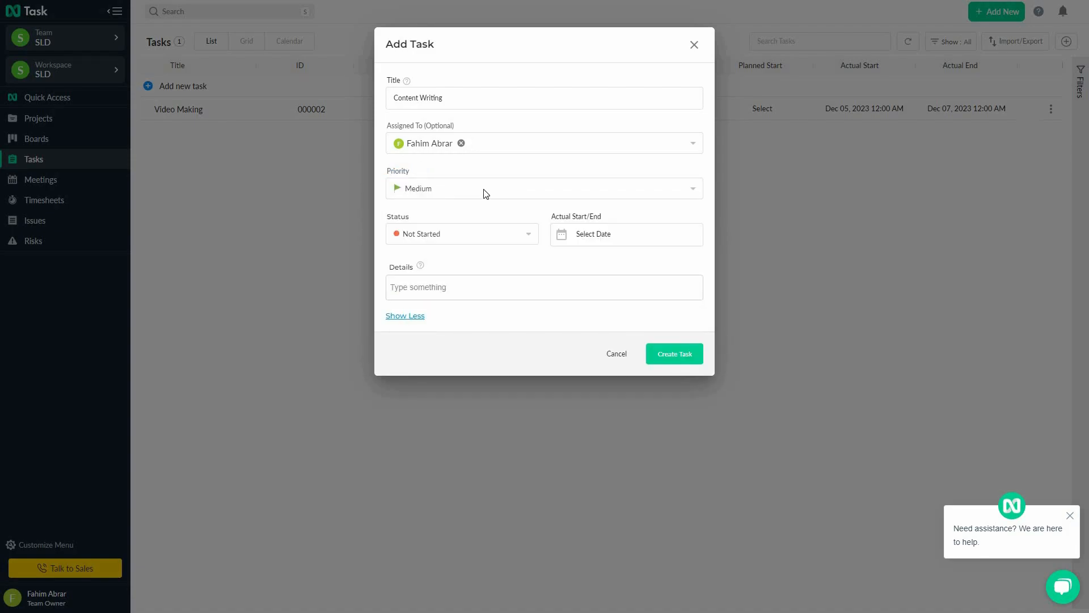
{"action": "left_click", "coordinate": [481, 186]}
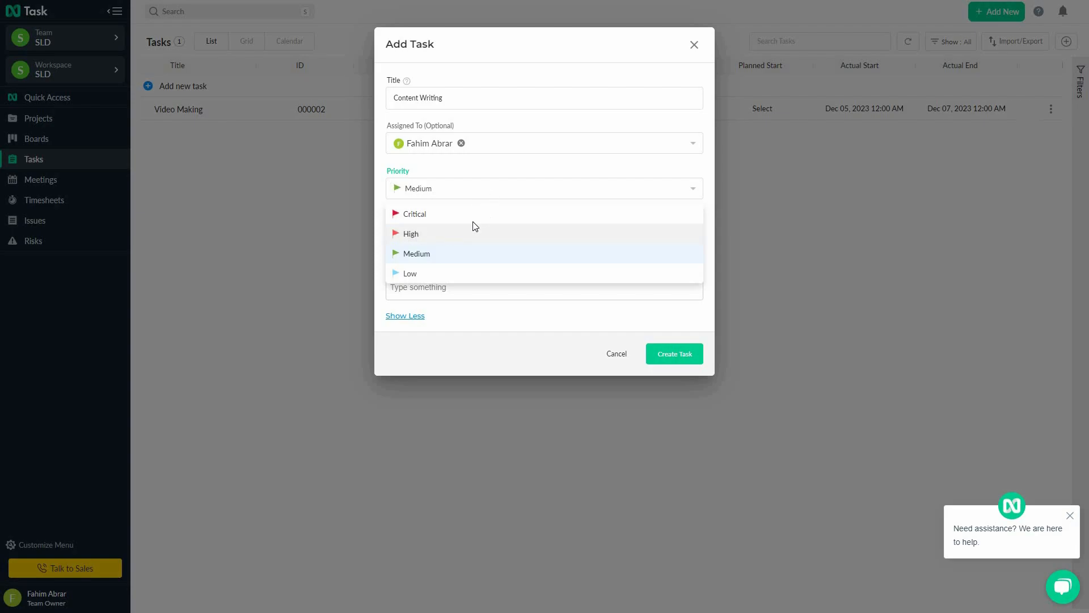
{"action": "left_click", "coordinate": [463, 233]}
{"action": "left_click", "coordinate": [457, 243]}
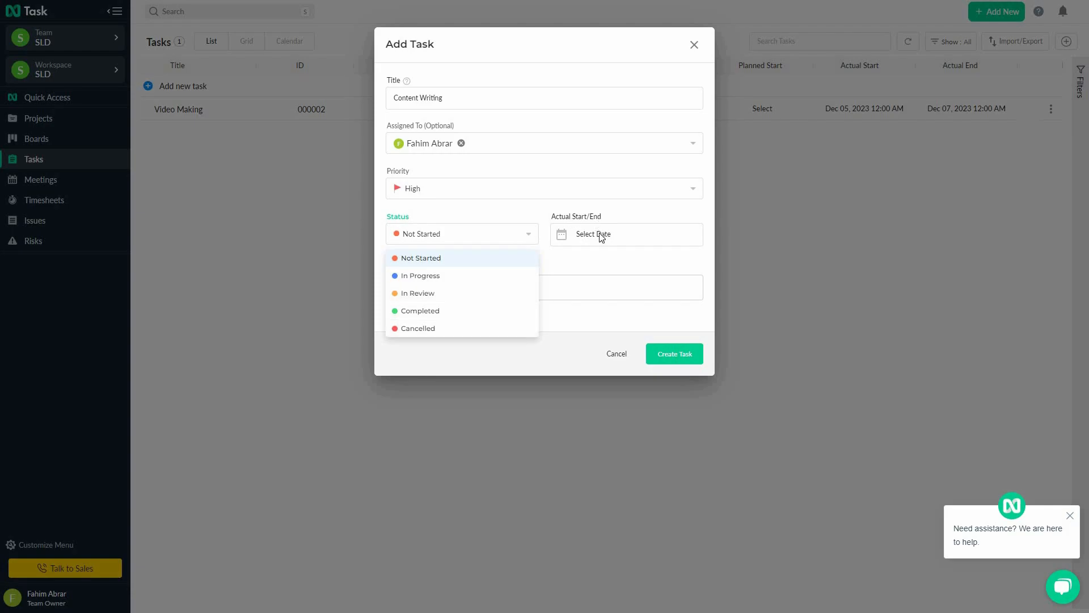
{"action": "left_click", "coordinate": [596, 248]}
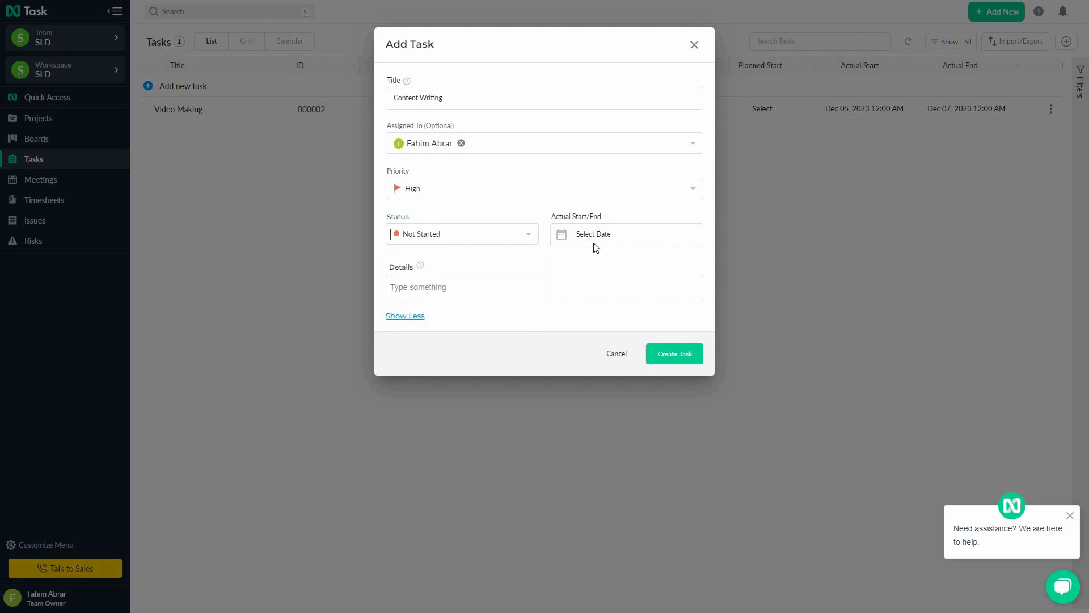
Set the actual start and end to Dec 7 – Dec 10, 2023, leave the details empty and create the task
{"action": "left_click", "coordinate": [592, 239]}
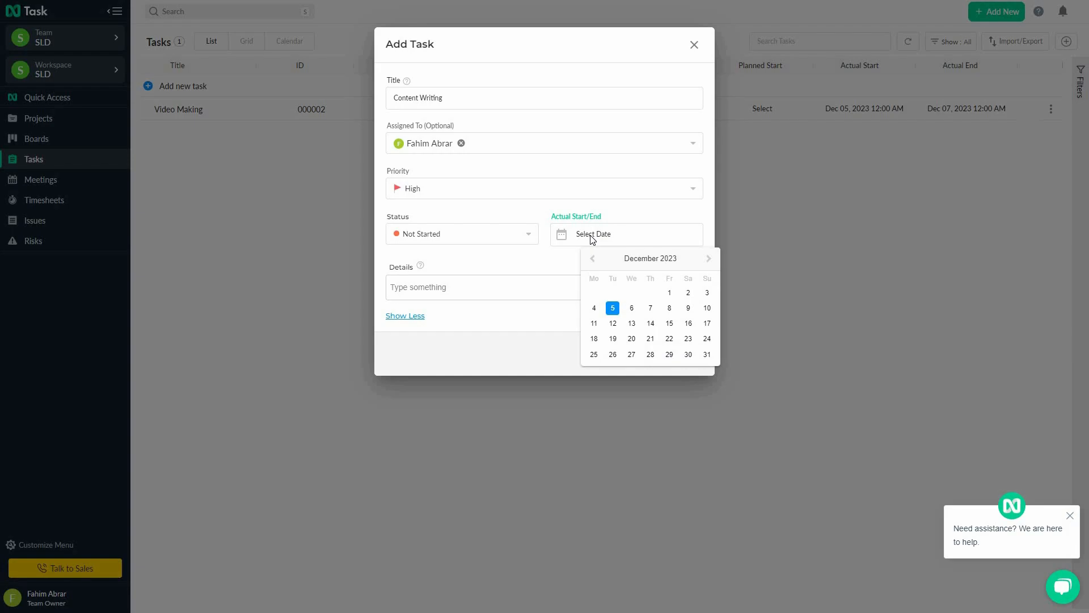
{"action": "left_click", "coordinate": [650, 308]}
{"action": "left_click", "coordinate": [628, 235]}
{"action": "left_click", "coordinate": [648, 233]}
{"action": "left_click", "coordinate": [707, 307]}
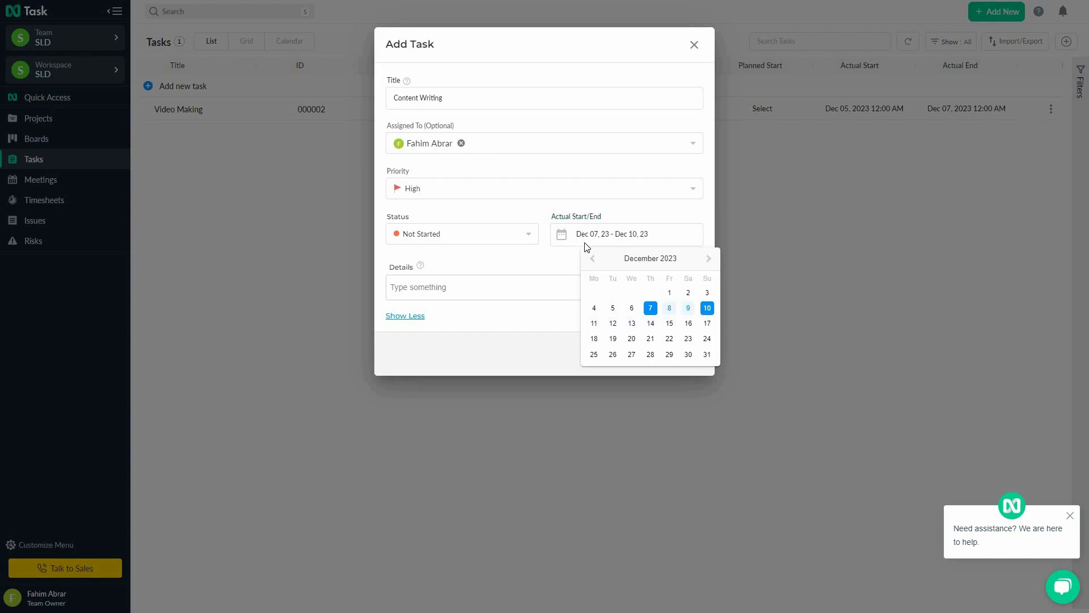
{"action": "left_click", "coordinate": [448, 298]}
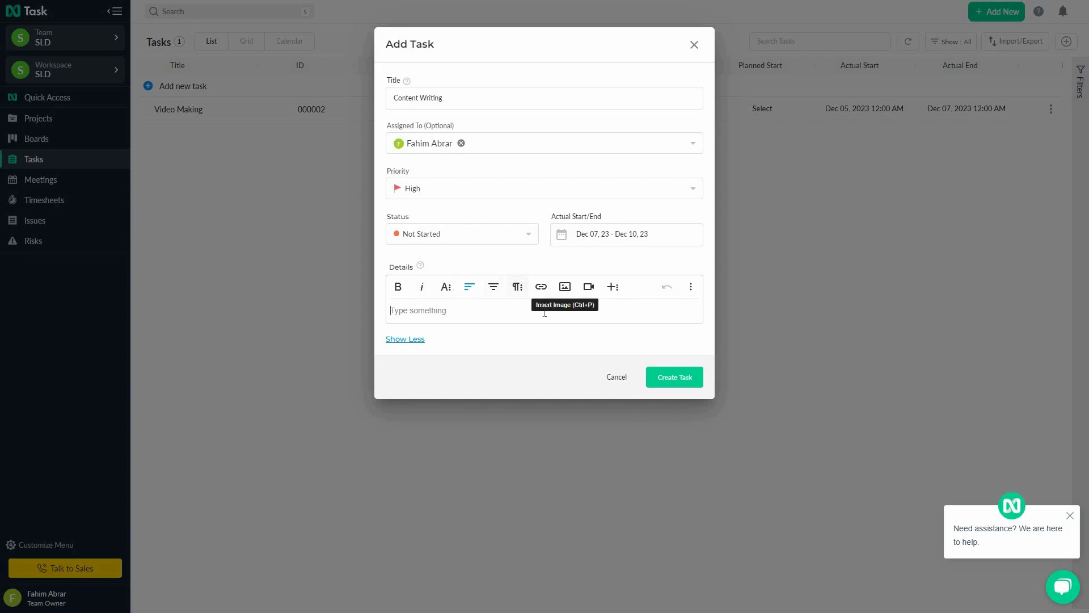
{"action": "left_click", "coordinate": [677, 379]}
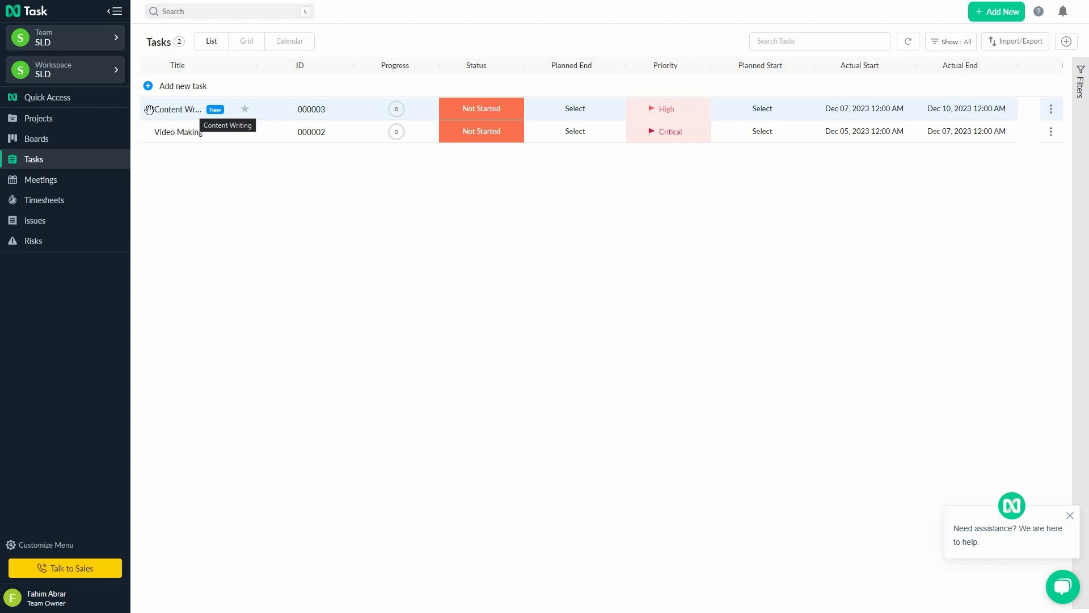
Move the Content Writing task below Video Making and check which actions are available for it
{"action": "left_click_drag", "start_coordinate": [149, 129], "coordinate": [146, 100]}
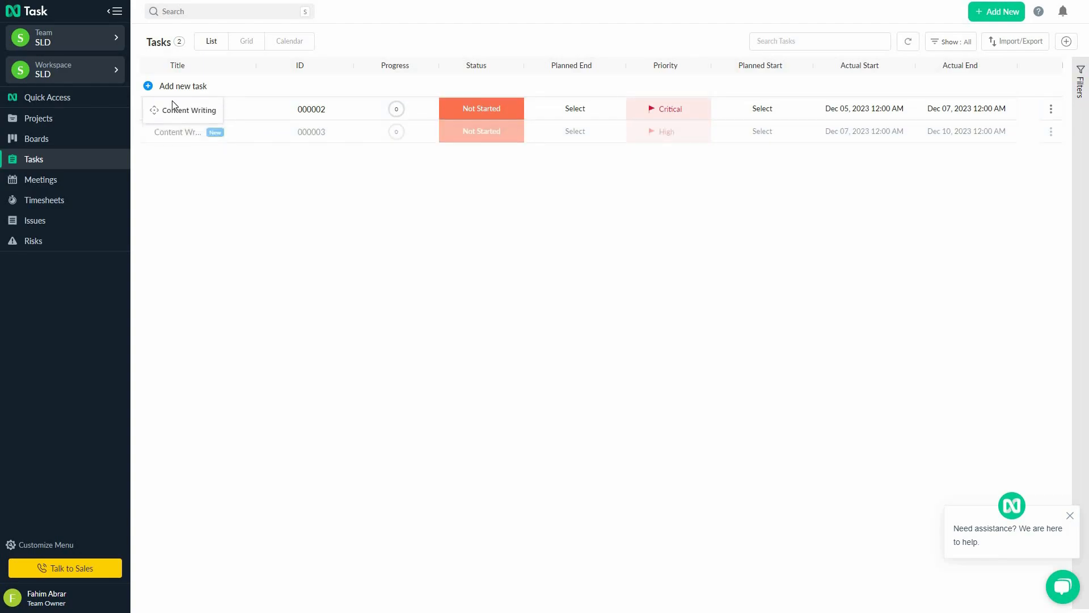
{"action": "left_click", "coordinate": [1051, 132]}
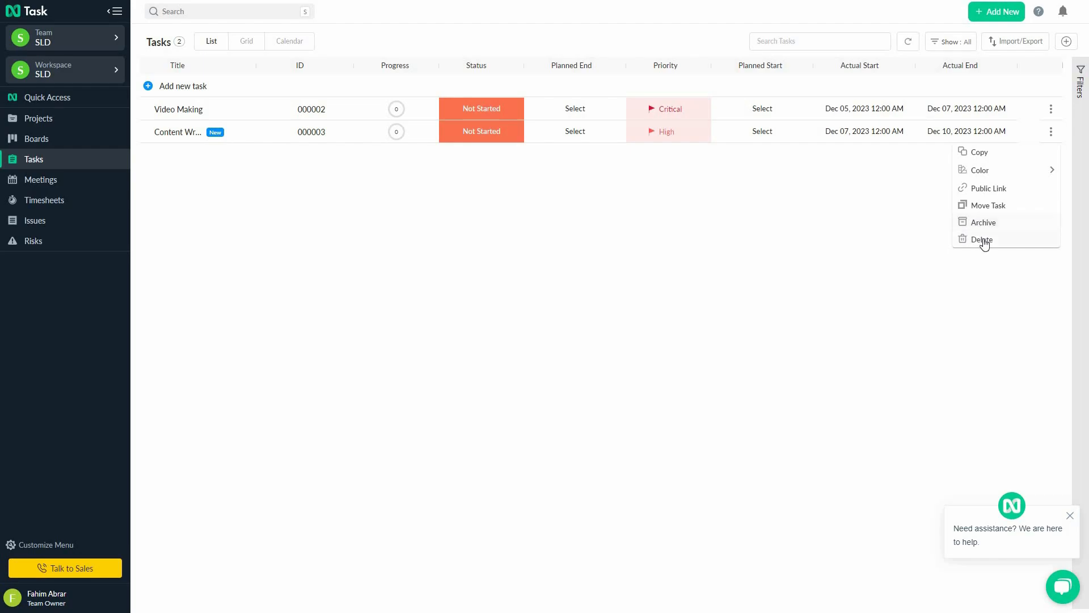
{"action": "left_click", "coordinate": [304, 204]}
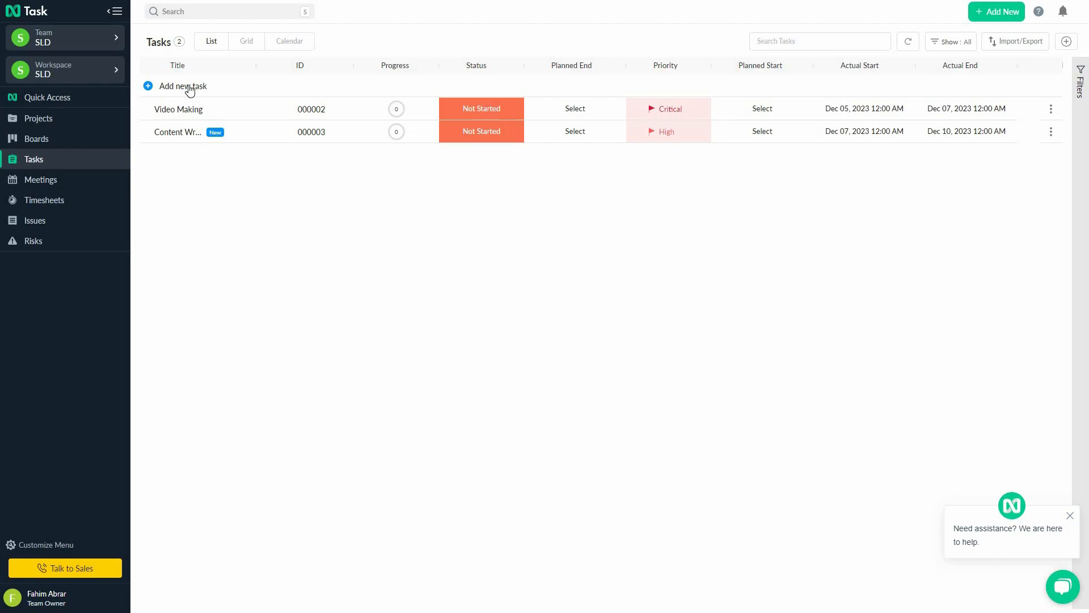
Add a task titled "ggg" directly in the task list
{"action": "left_click", "coordinate": [235, 82]}
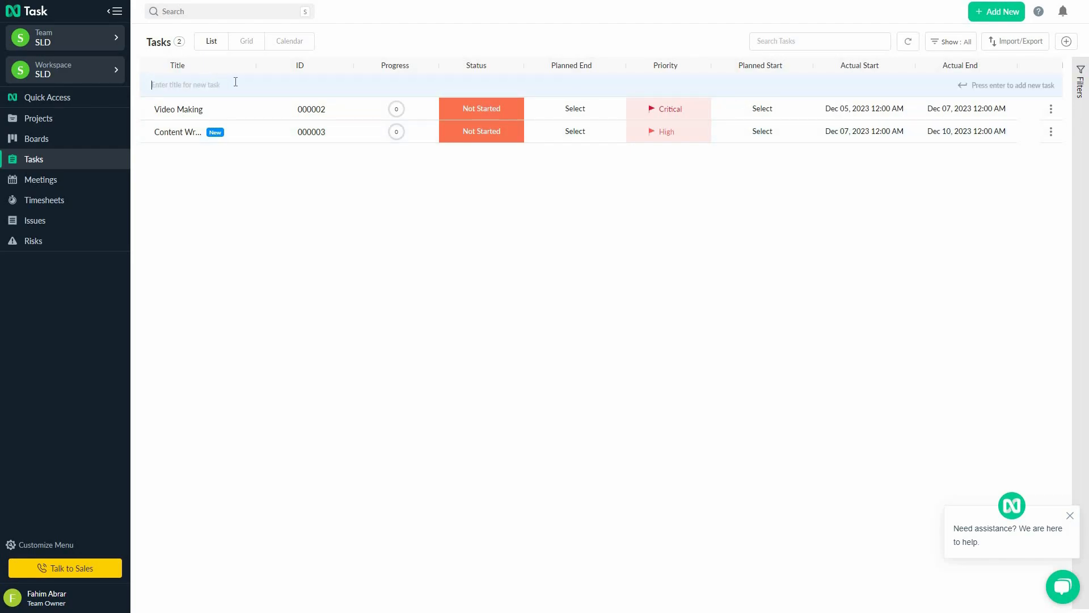
{"action": "type", "text": "gsa"}
{"action": "key", "text": "Return"}
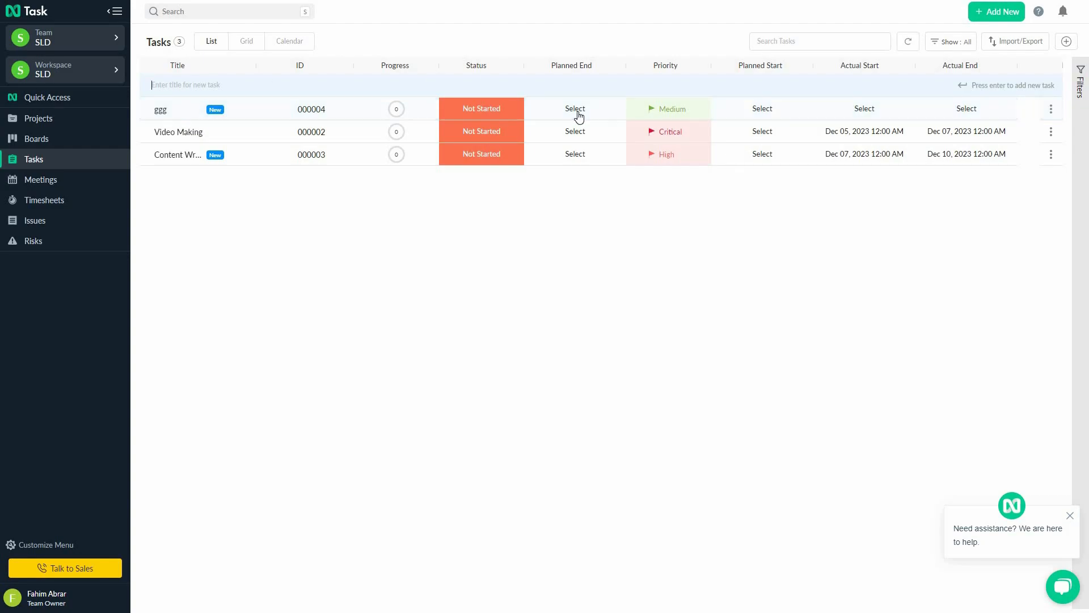
{"action": "left_click", "coordinate": [581, 67]}
{"action": "left_click", "coordinate": [585, 107]}
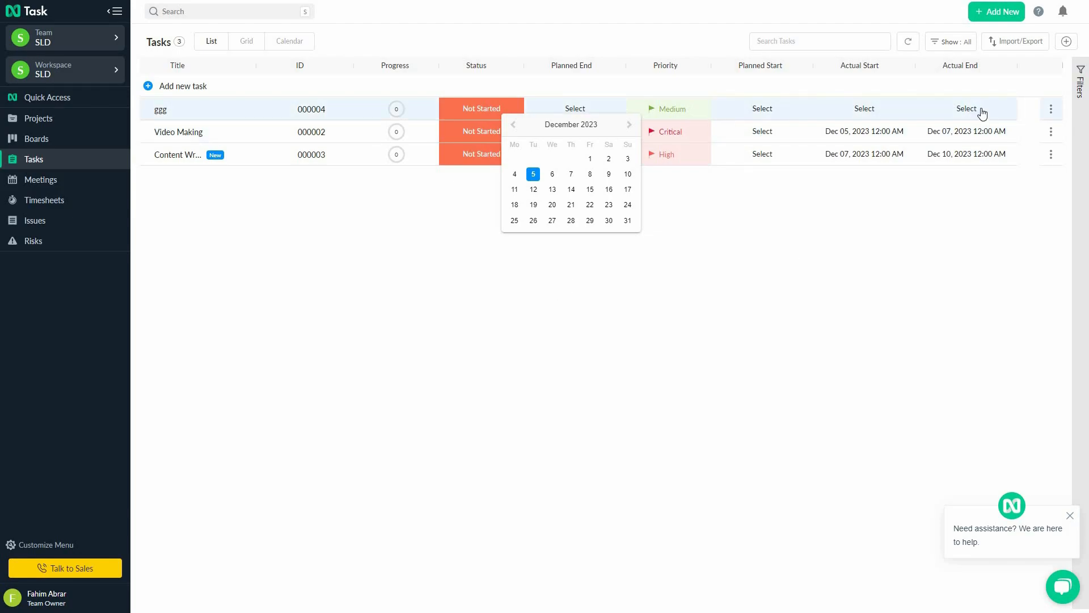
{"action": "left_click", "coordinate": [706, 244]}
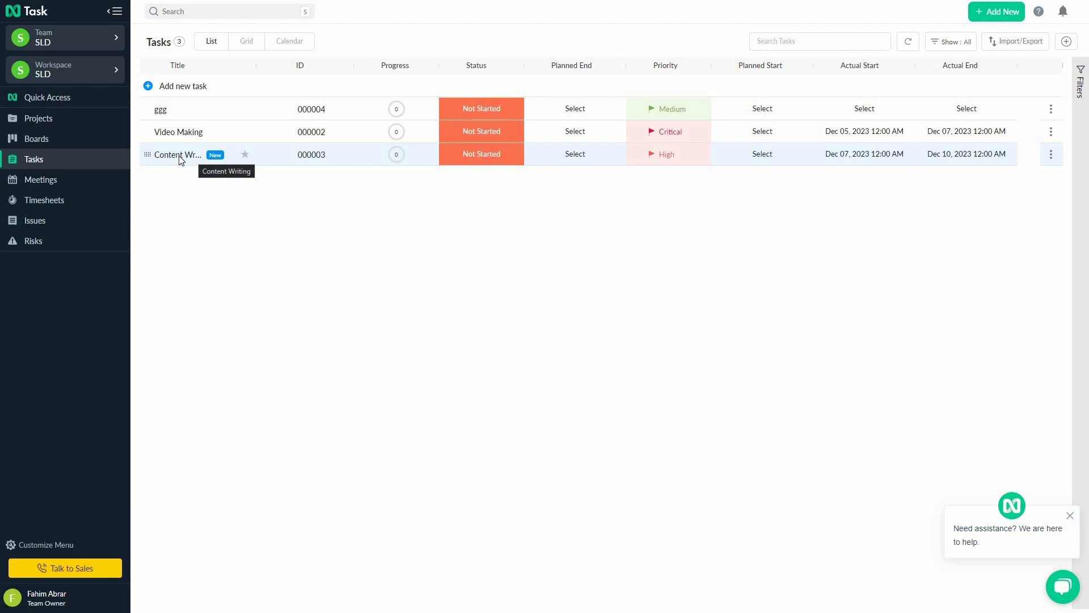
Add the to-do items "write a draft" and "write content" to the Content Writing task, and mark "write content" complete
{"action": "left_click", "coordinate": [179, 156]}
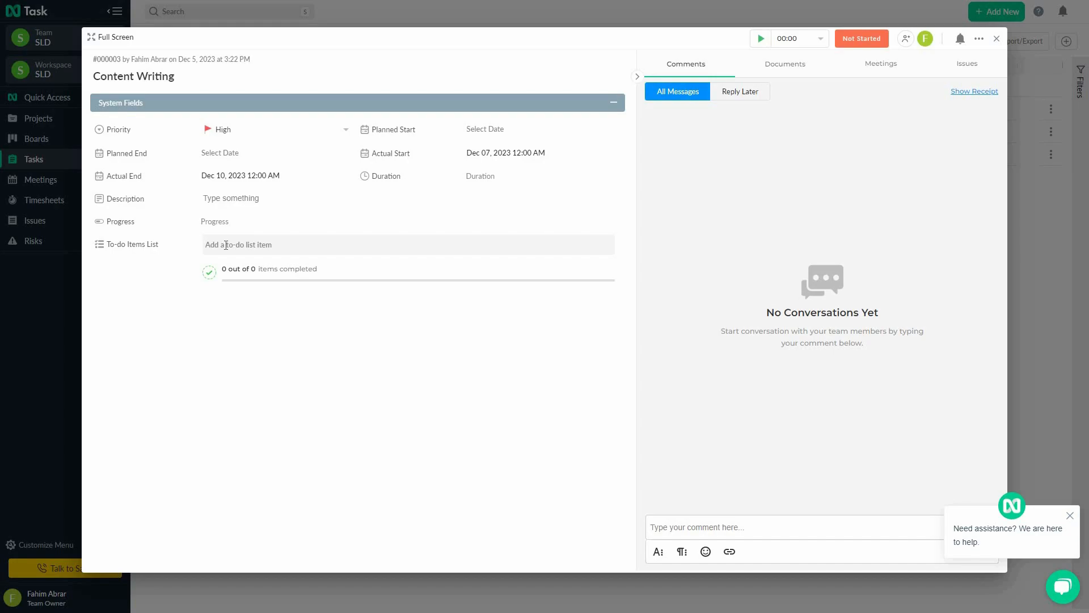
{"action": "type", "text": "write a draft"}
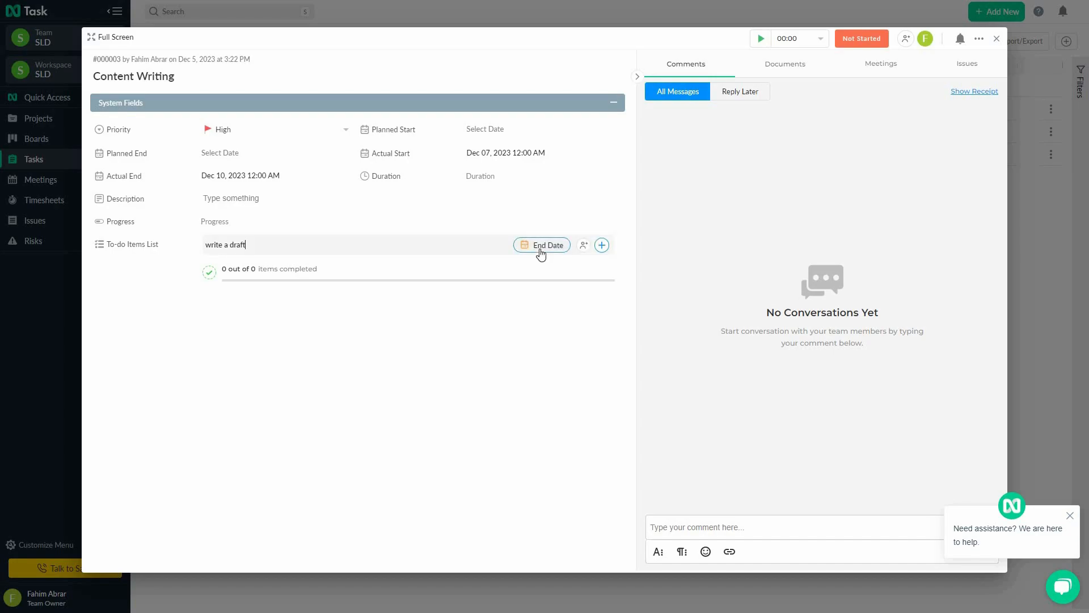
{"action": "left_click", "coordinate": [603, 246]}
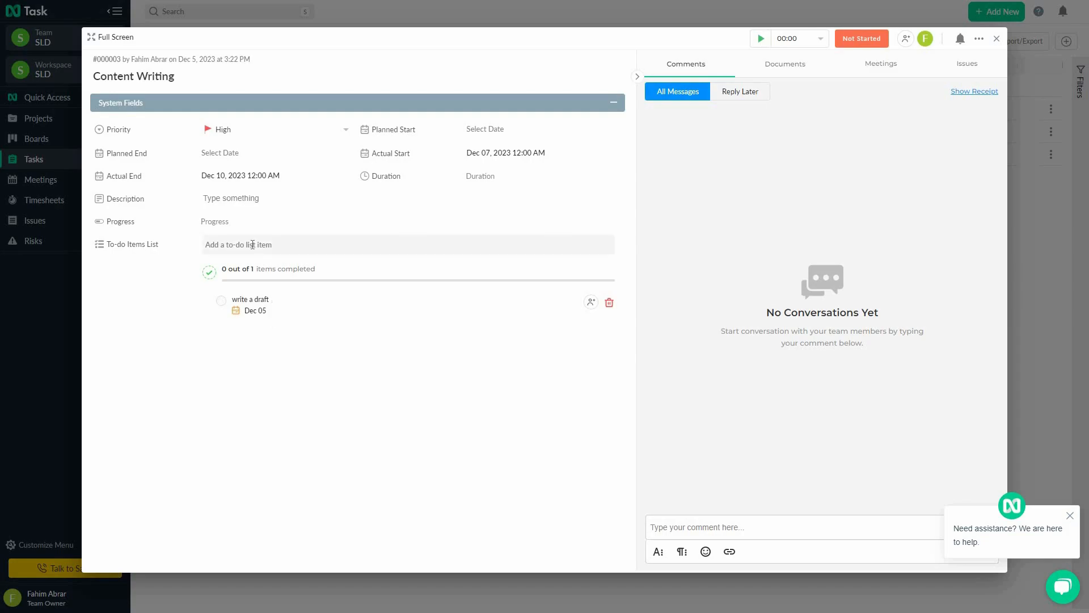
{"action": "type", "text": "write content"}
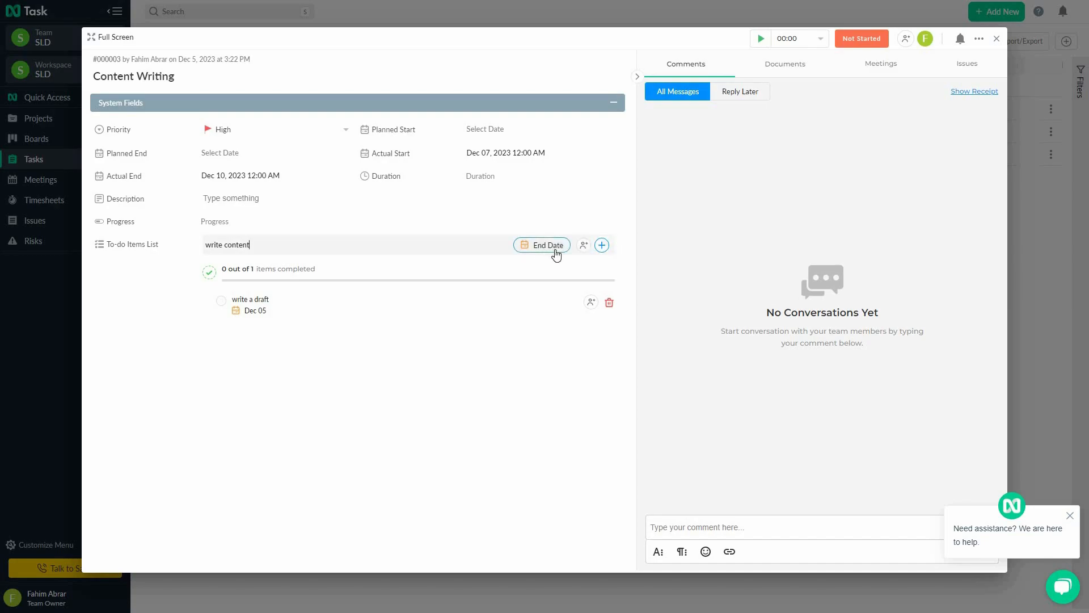
{"action": "left_click", "coordinate": [604, 249]}
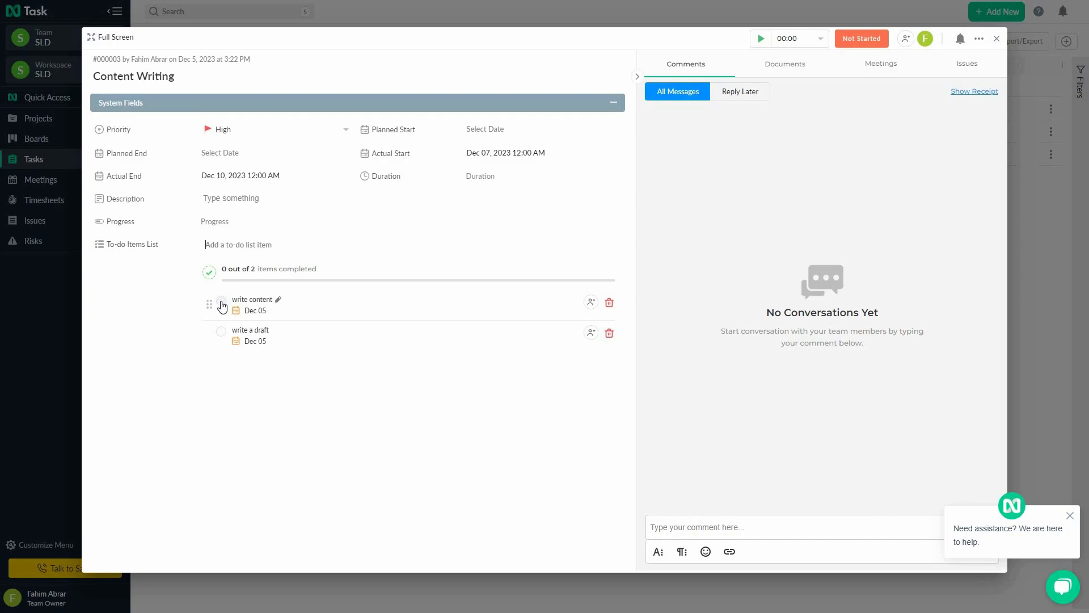
{"action": "left_click", "coordinate": [221, 301]}
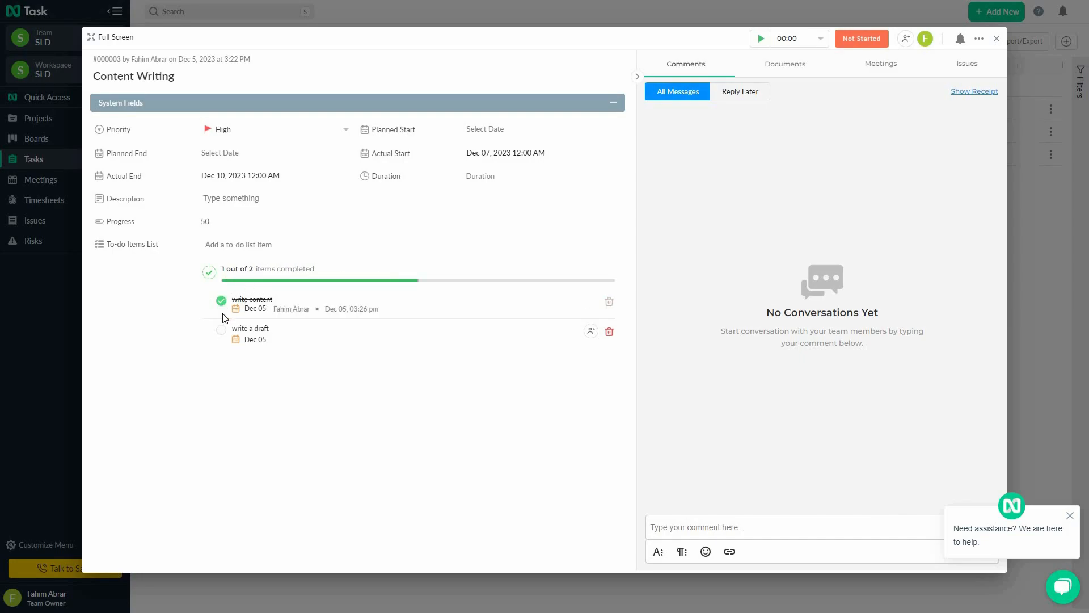
{"action": "left_click", "coordinate": [997, 38]}
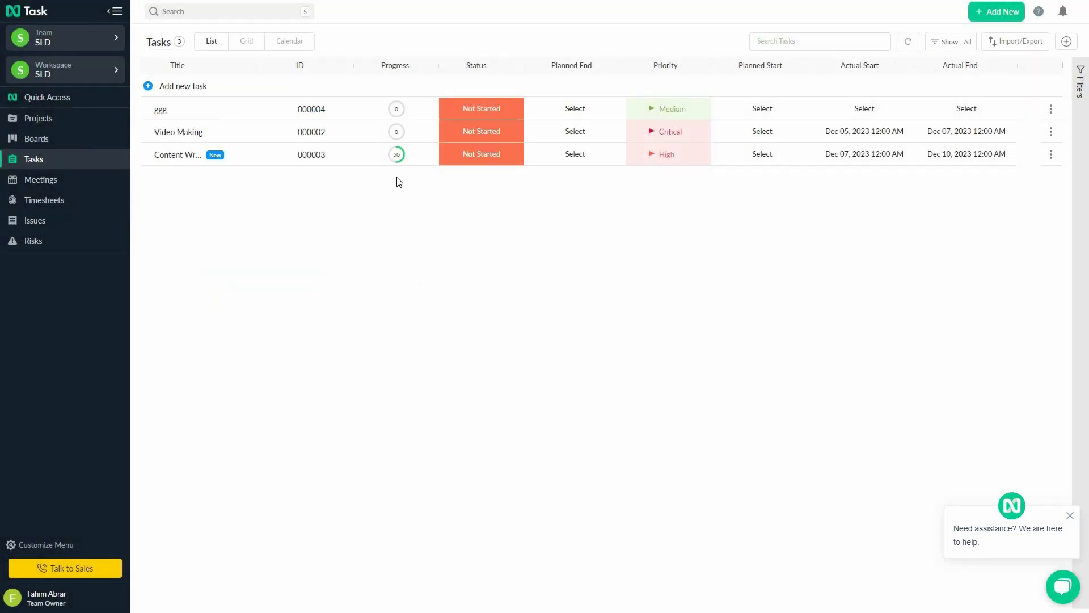
View the tasks in the grid and calendar layouts, and return to the list layout
{"action": "left_click", "coordinate": [185, 160]}
{"action": "left_click", "coordinate": [247, 43]}
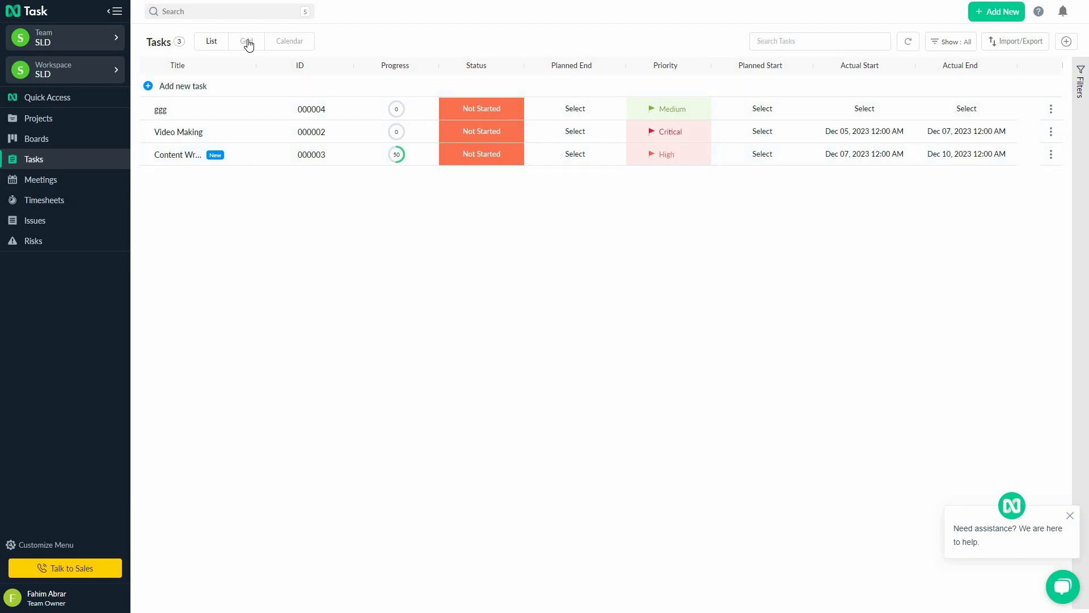
{"action": "left_click", "coordinate": [296, 46]}
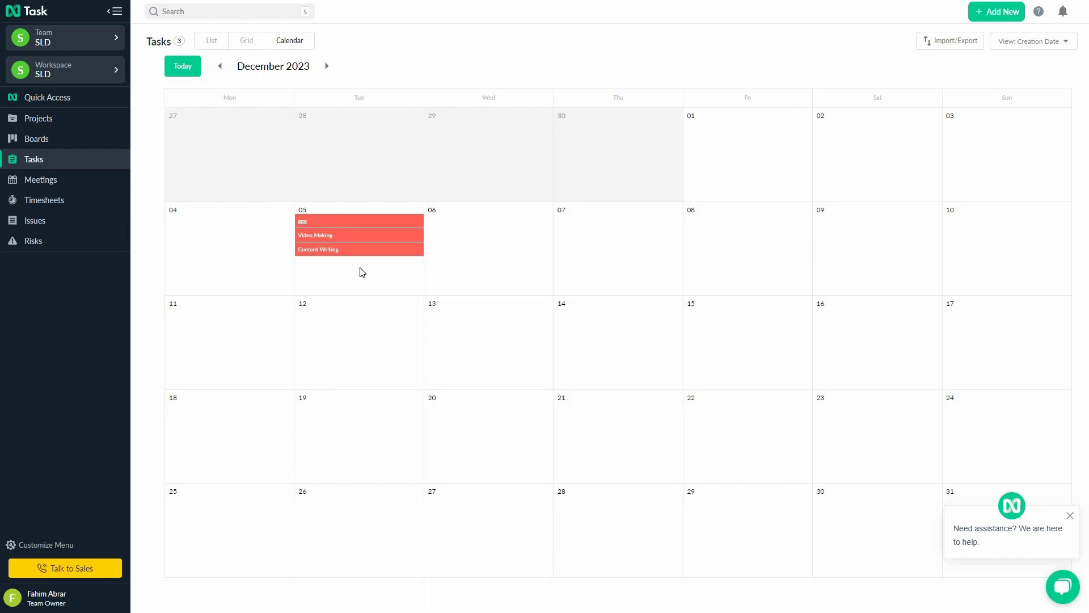
{"action": "left_click", "coordinate": [214, 46]}
Create a meeting titled "video creation" for Dec 05, 2023, without selecting a task, location or participant
{"action": "left_click", "coordinate": [50, 186]}
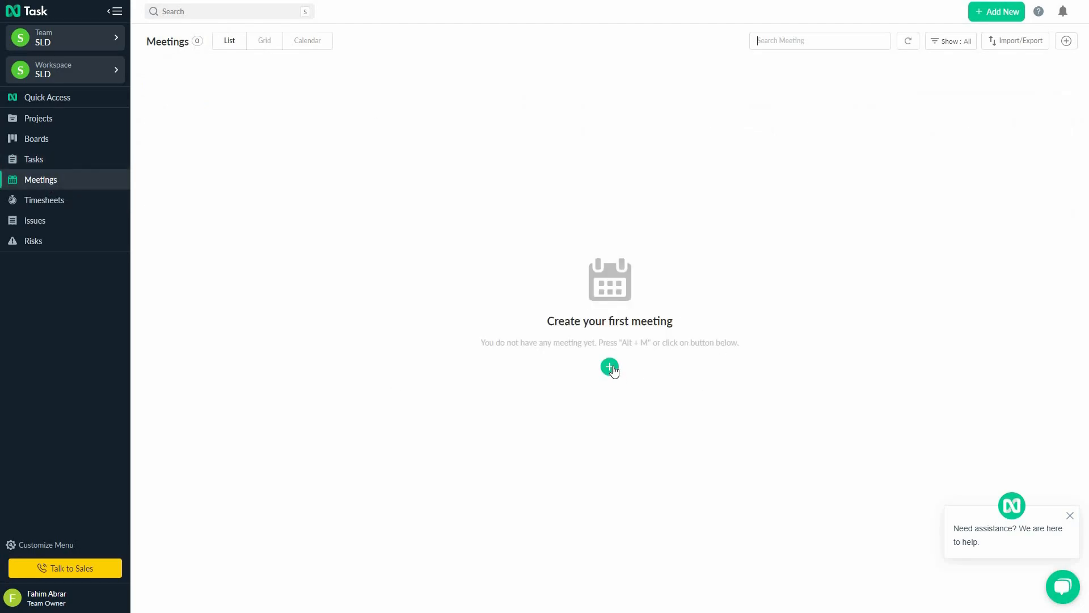
{"action": "left_click", "coordinate": [610, 367]}
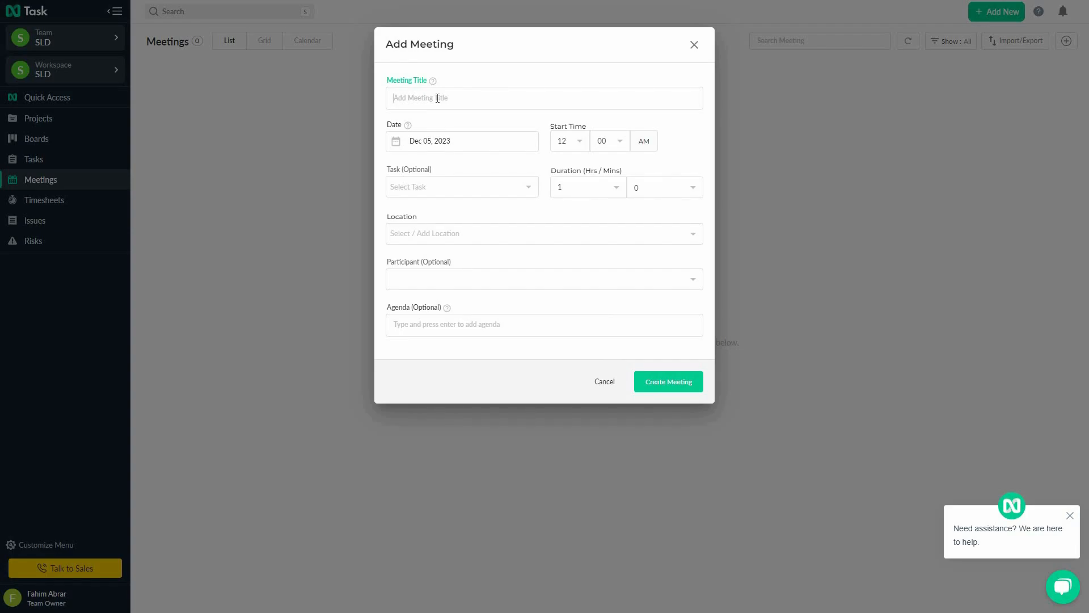
{"action": "type", "text": "video creation"}
{"action": "left_click", "coordinate": [463, 193]}
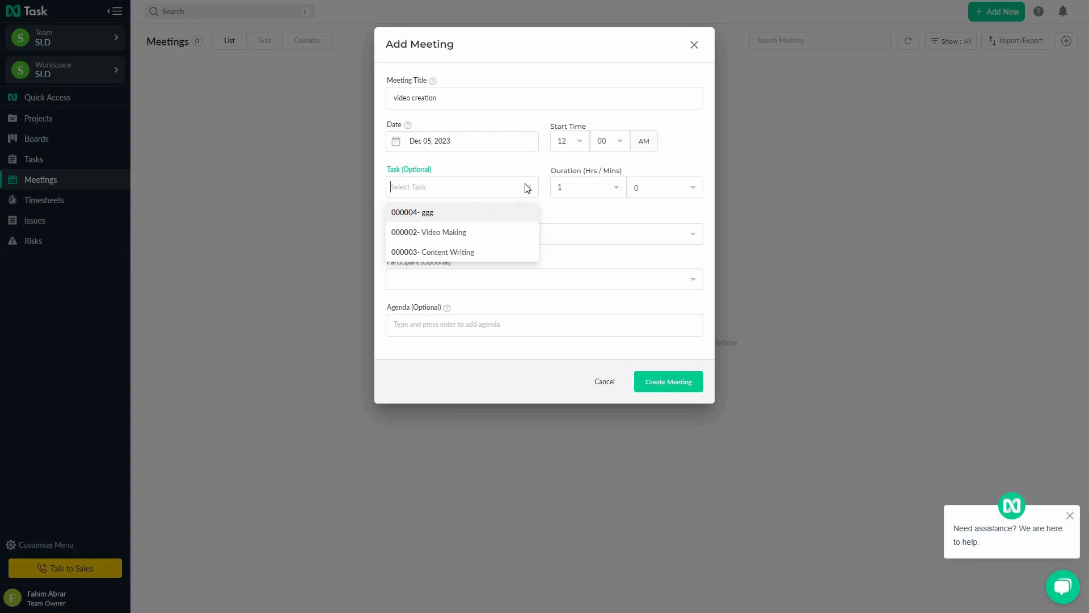
{"action": "left_click", "coordinate": [497, 233]}
{"action": "left_click", "coordinate": [473, 230]}
{"action": "left_click", "coordinate": [439, 279]}
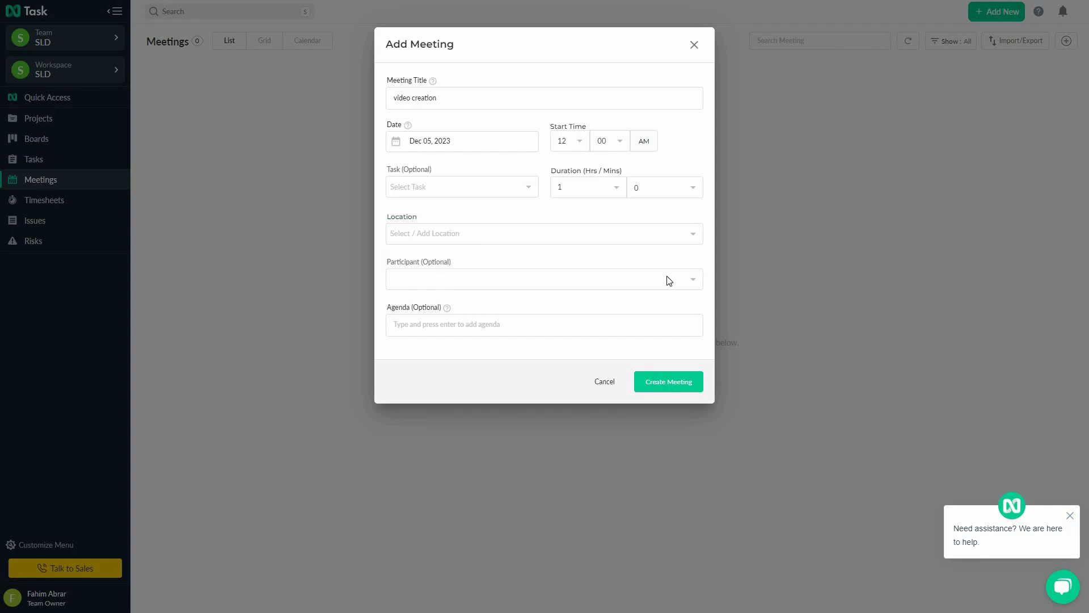
{"action": "left_click", "coordinate": [696, 381]}
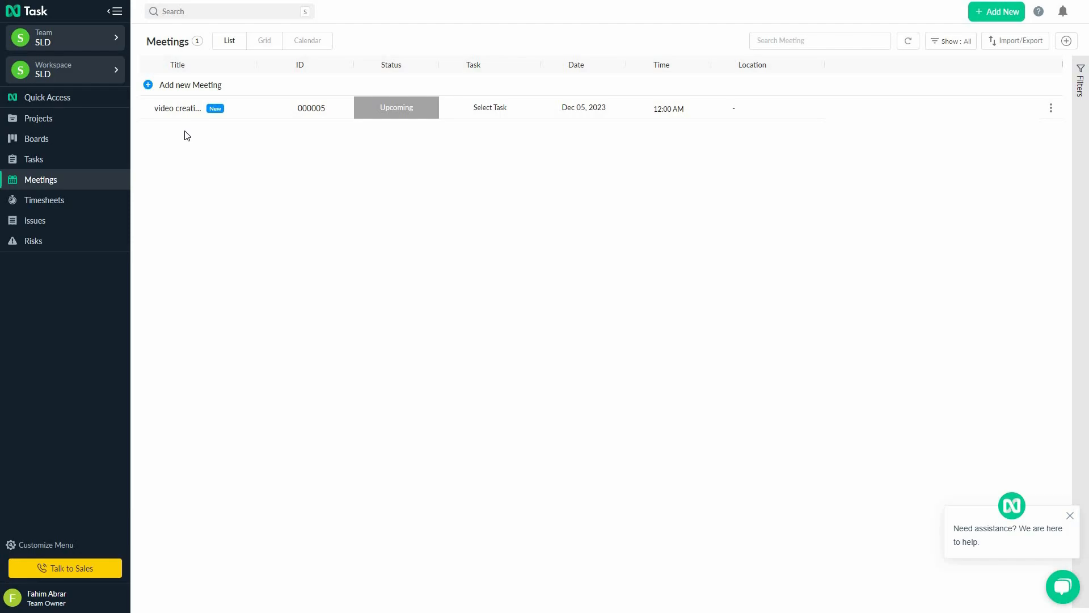
Check the actions available for the video creation meeting, and show the Attendee and Duration columns in the meeting list
{"action": "left_click", "coordinate": [1050, 108]}
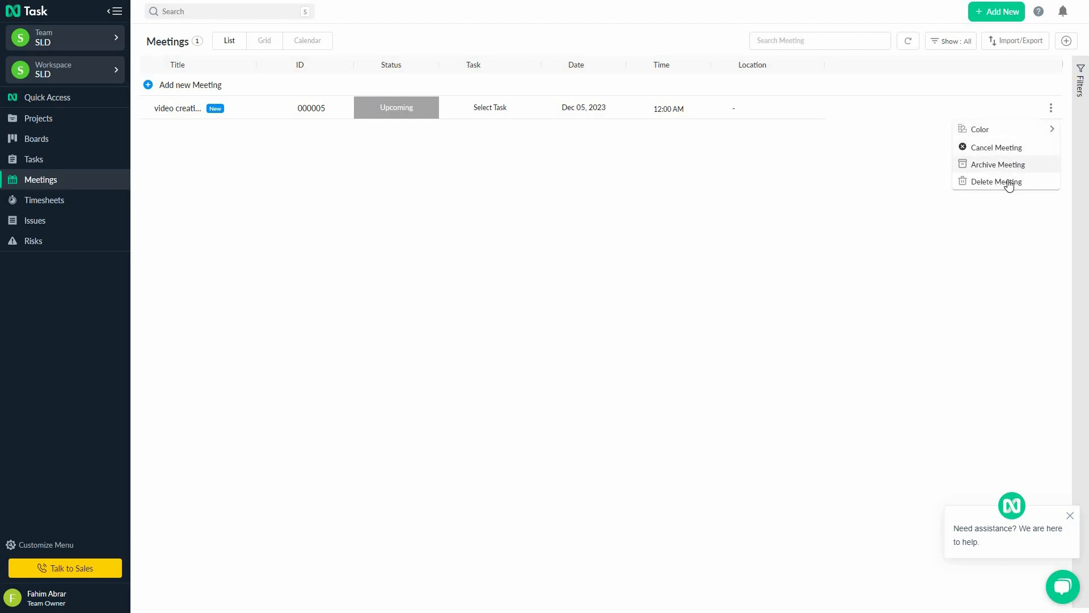
{"action": "left_click", "coordinate": [449, 170]}
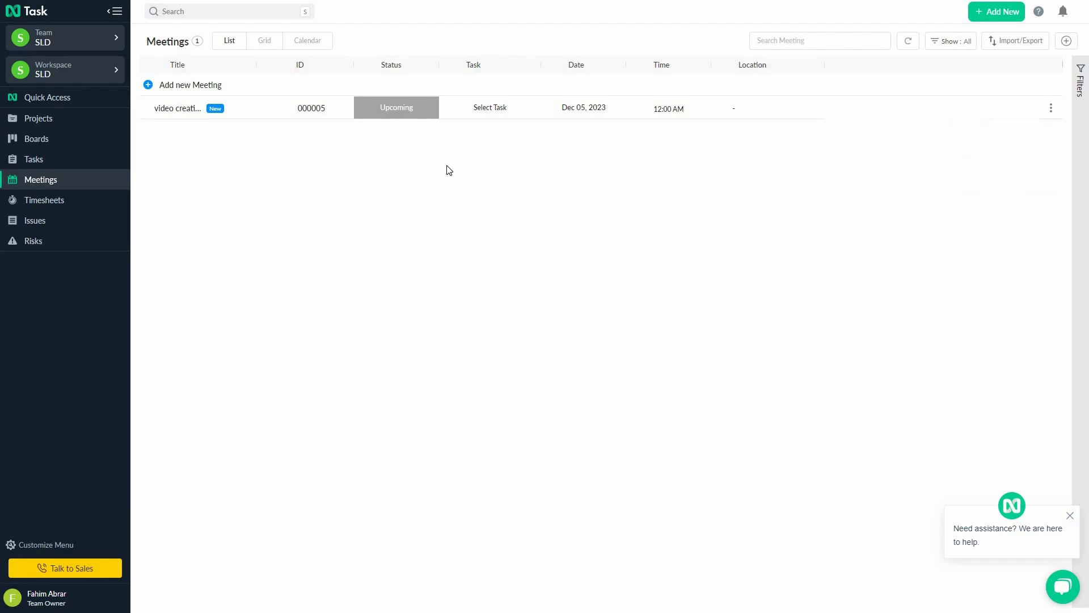
{"action": "left_click", "coordinate": [1068, 44]}
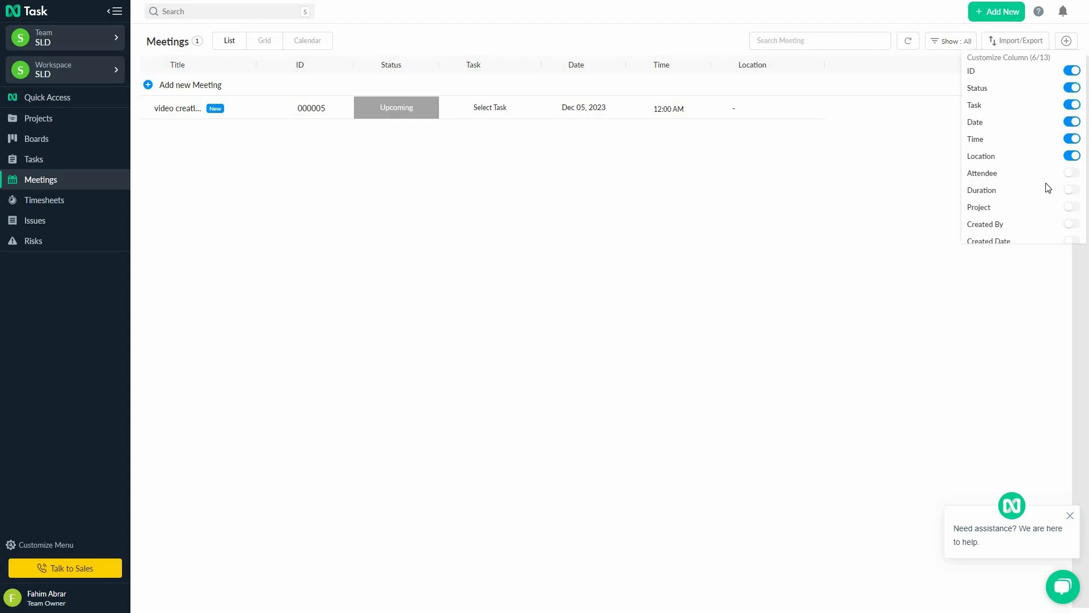
{"action": "scroll", "coordinate": [1073, 142], "scroll_direction": "down", "scroll_amount": 1}
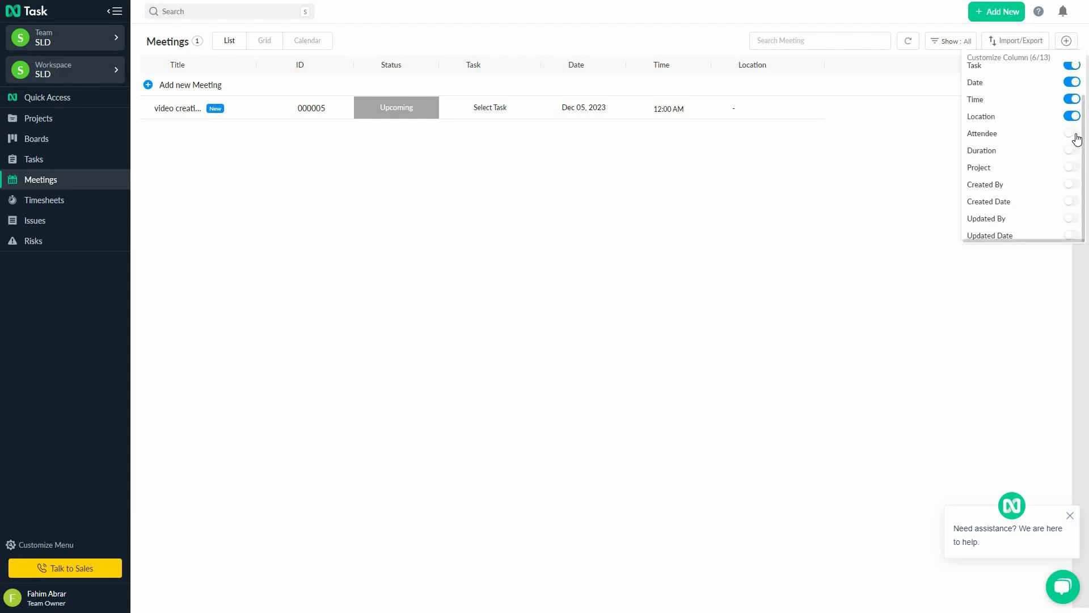
{"action": "left_click", "coordinate": [1074, 134]}
{"action": "left_click", "coordinate": [1074, 151]}
{"action": "left_click", "coordinate": [759, 246]}
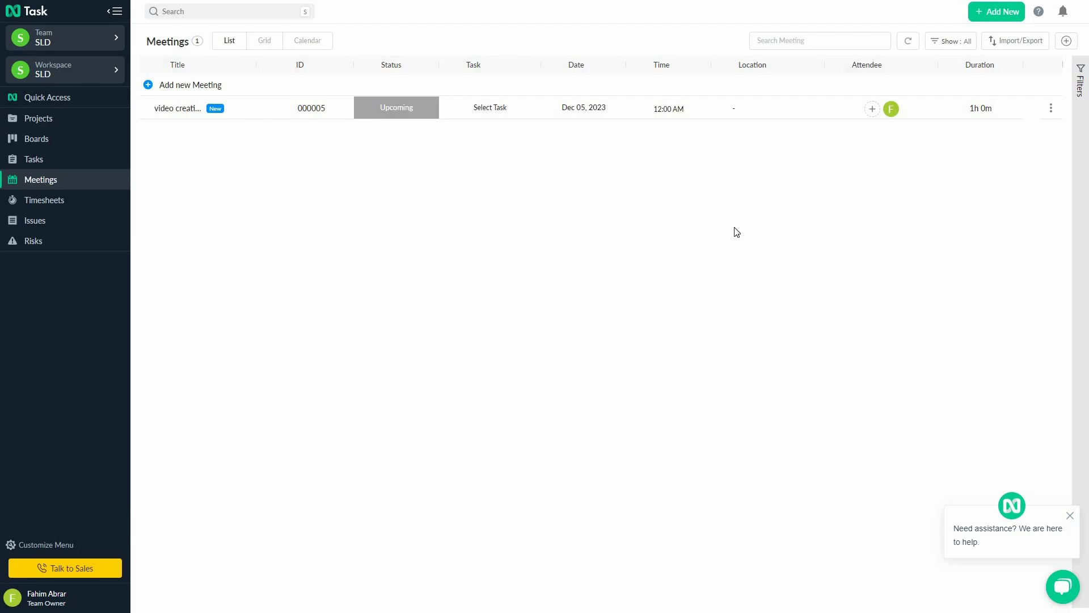
Add the Content Writing task to the timesheet for Dec 04 - Dec 10, 2023
{"action": "left_click", "coordinate": [66, 208]}
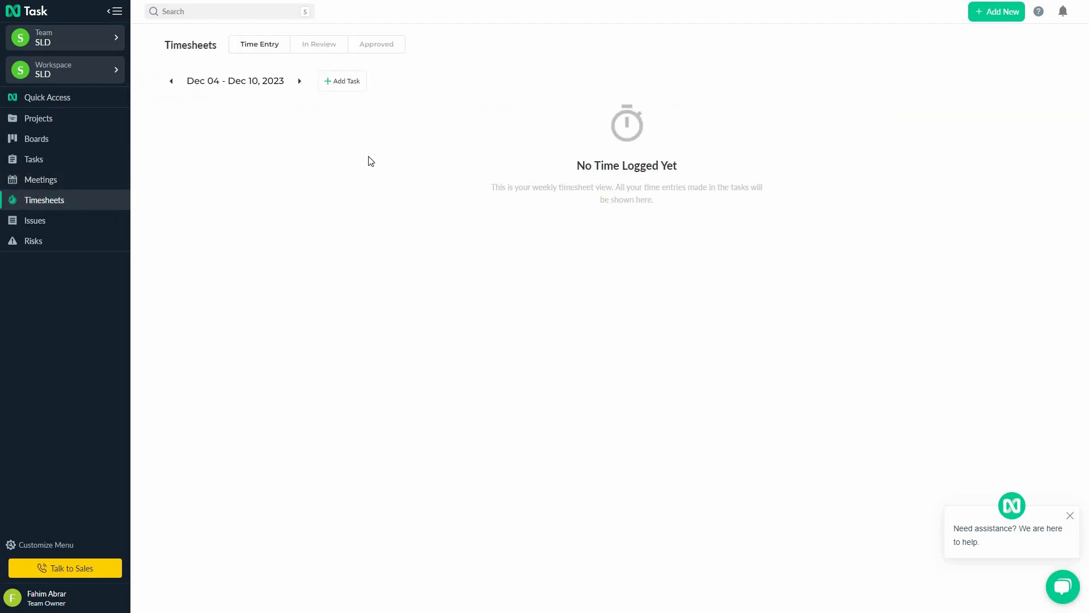
{"action": "left_click", "coordinate": [346, 85]}
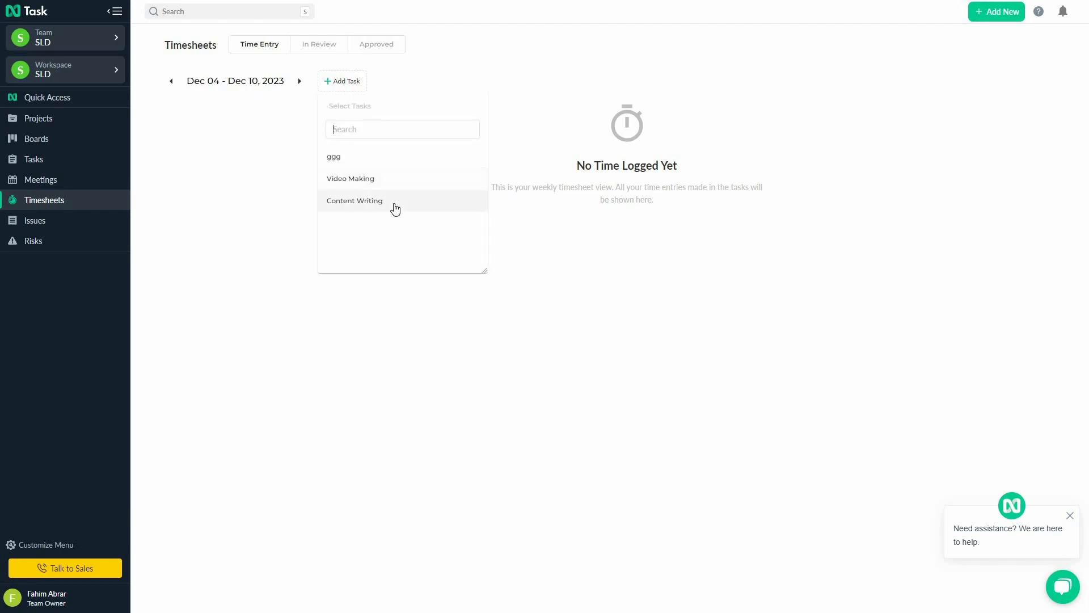
{"action": "left_click", "coordinate": [395, 208]}
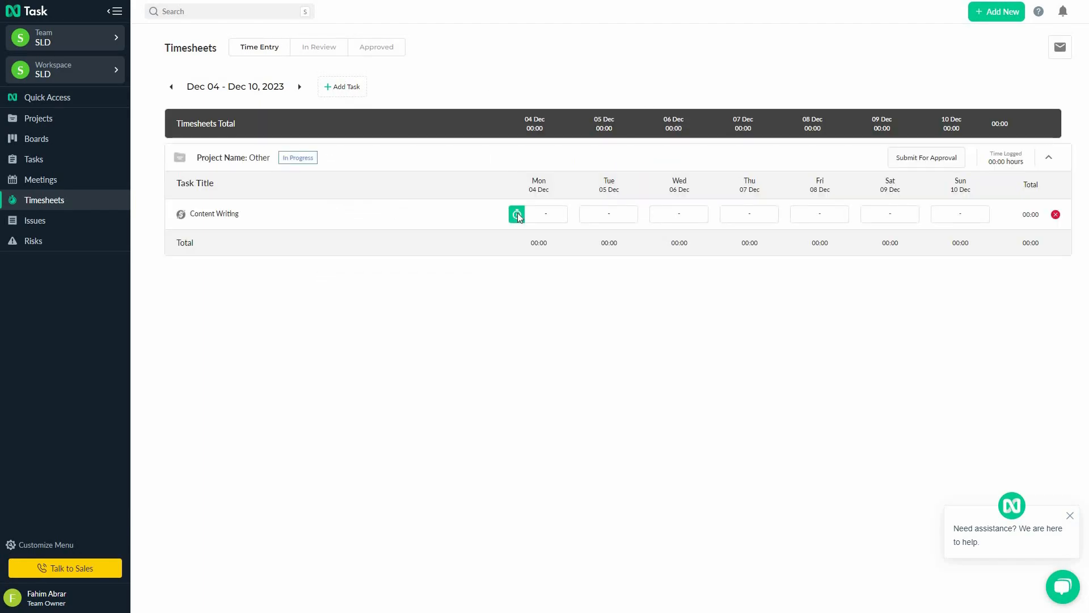
Examine the time entry form for Content Writing on Mon 04 Dec without saving, and view the In Review and Approved timesheets
{"action": "left_click", "coordinate": [517, 214]}
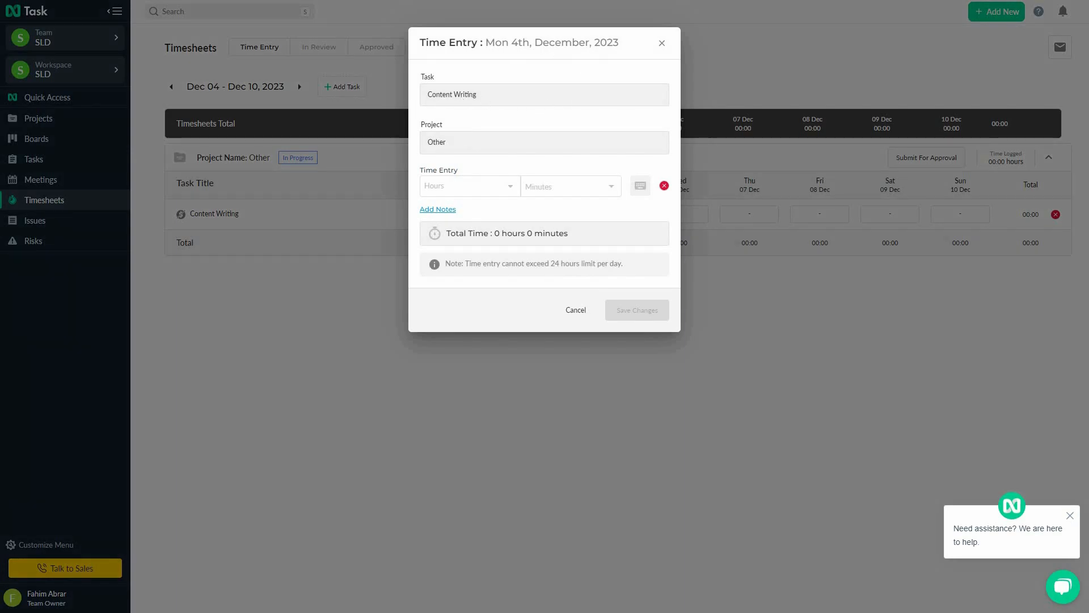
{"action": "left_click", "coordinate": [510, 186]}
{"action": "left_click", "coordinate": [585, 189]}
{"action": "left_click", "coordinate": [585, 310]}
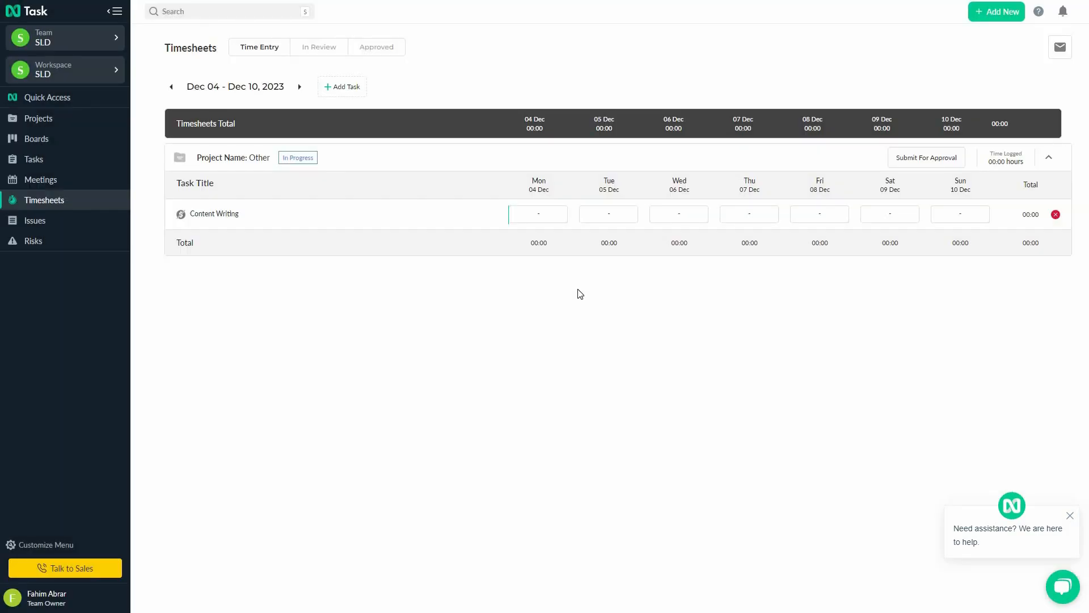
{"action": "left_click", "coordinate": [329, 51]}
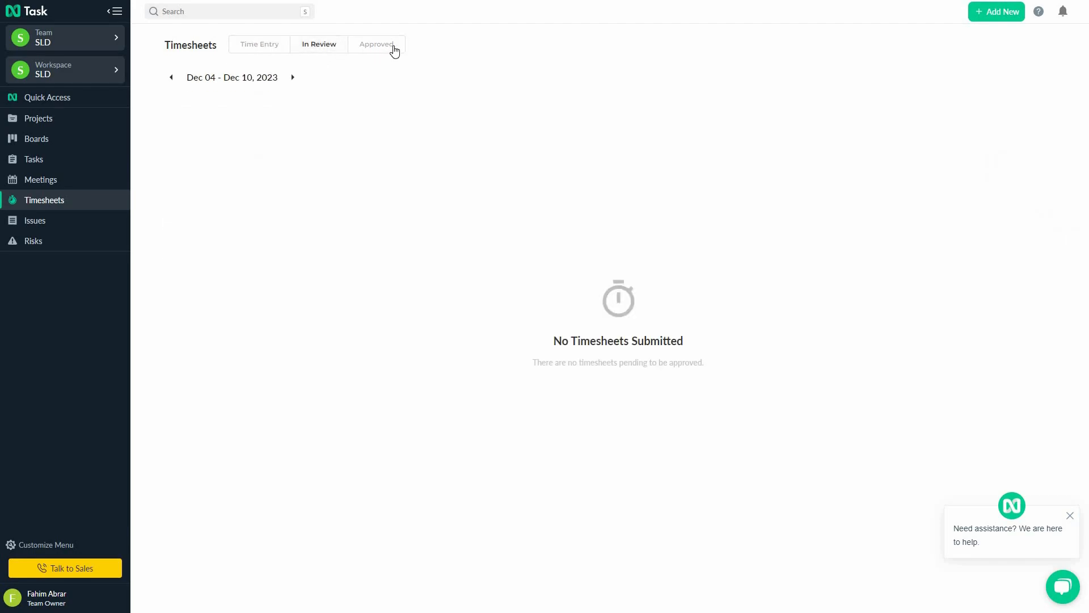
{"action": "left_click", "coordinate": [397, 51]}
Create an issue titled "software bug" of type Bug, assigned to the team owner, with Medium priority and Open status
{"action": "left_click", "coordinate": [52, 226]}
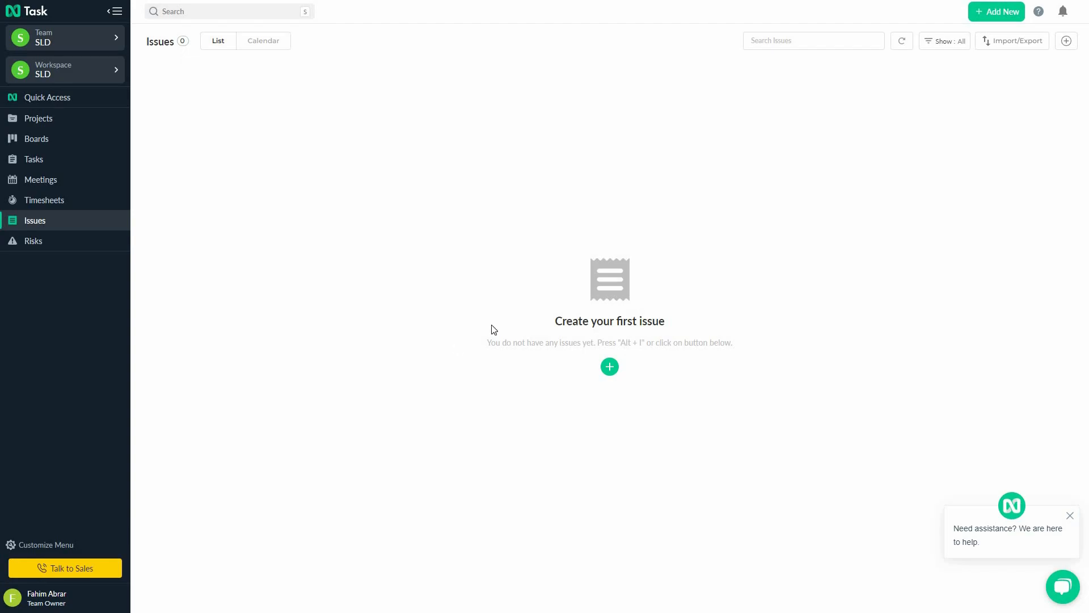
{"action": "left_click", "coordinate": [609, 367]}
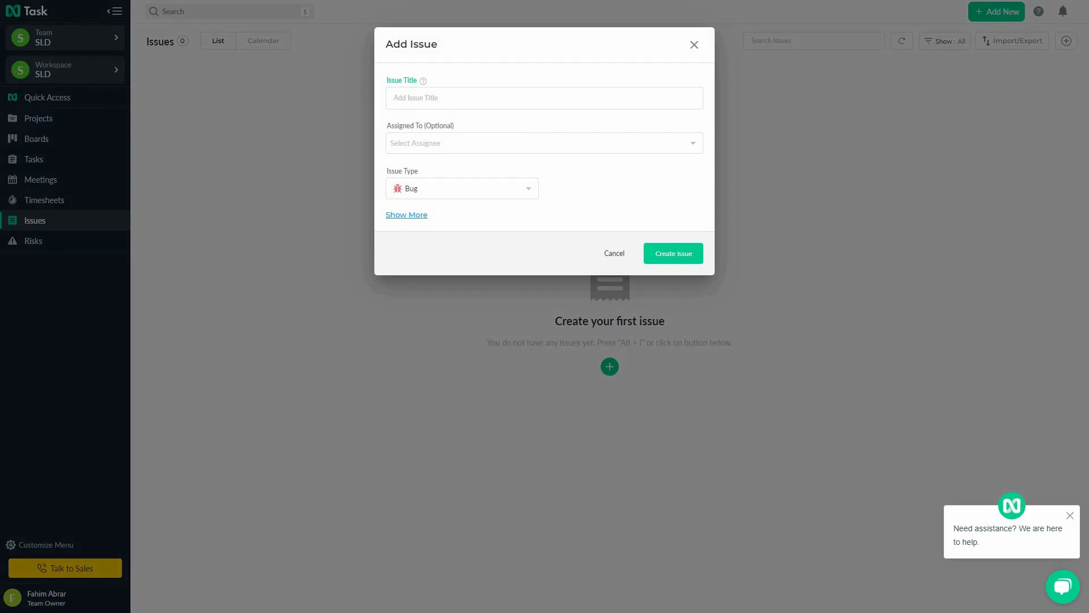
{"action": "type", "text": "software bug"}
{"action": "left_click", "coordinate": [482, 148]}
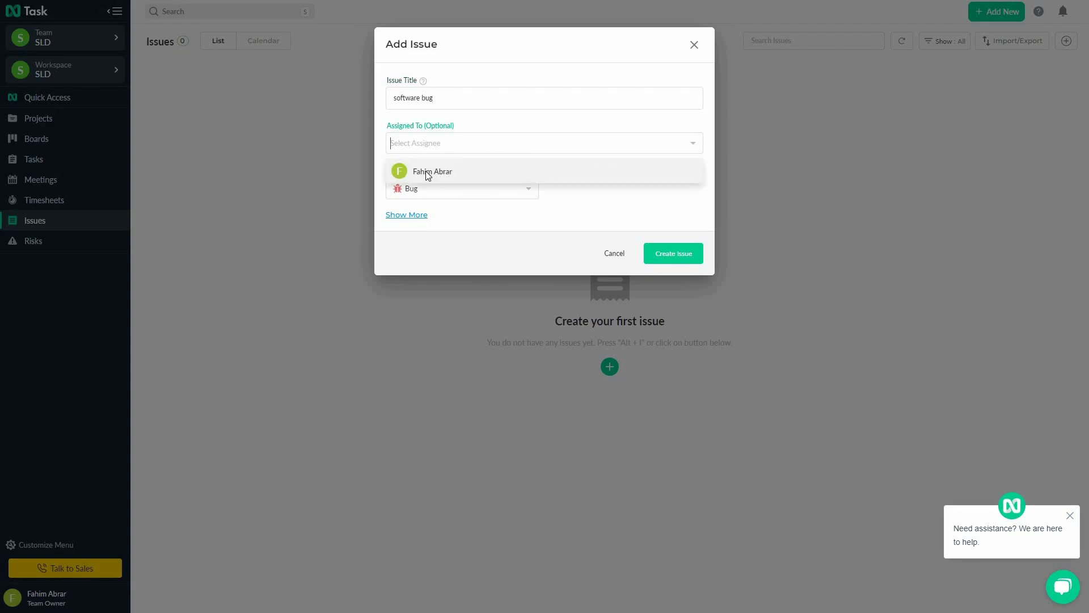
{"action": "key", "text": "Return"}
{"action": "left_click", "coordinate": [437, 192]}
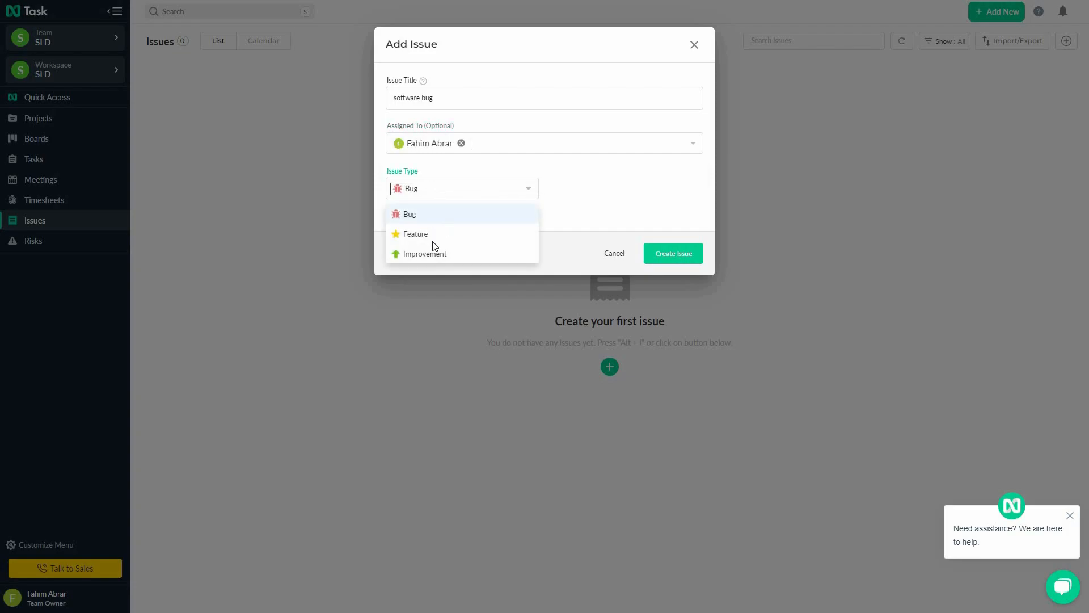
{"action": "left_click", "coordinate": [667, 262]}
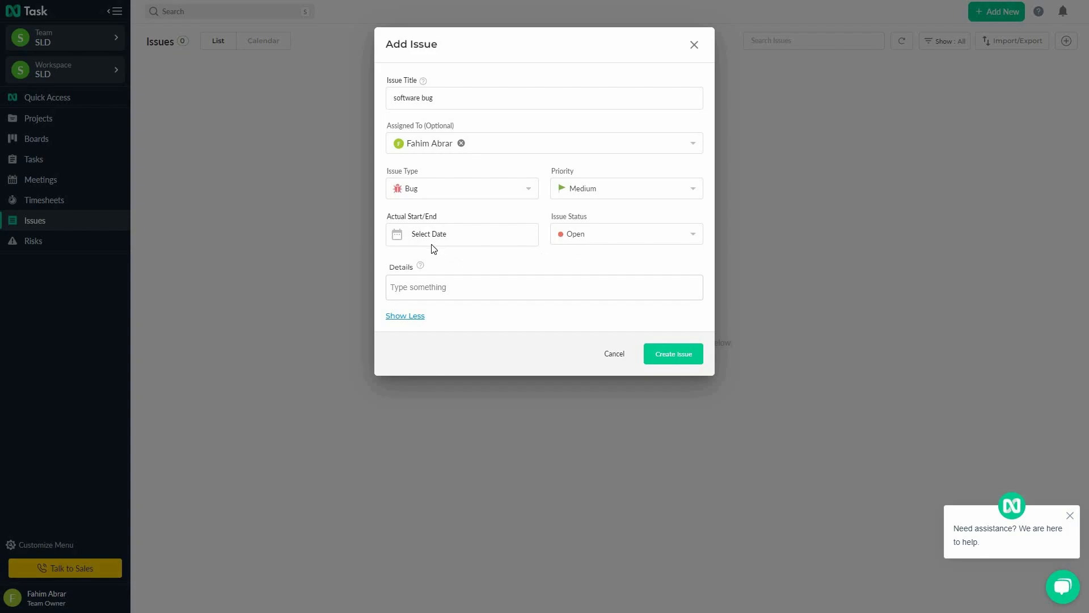
{"action": "left_click", "coordinate": [667, 356]}
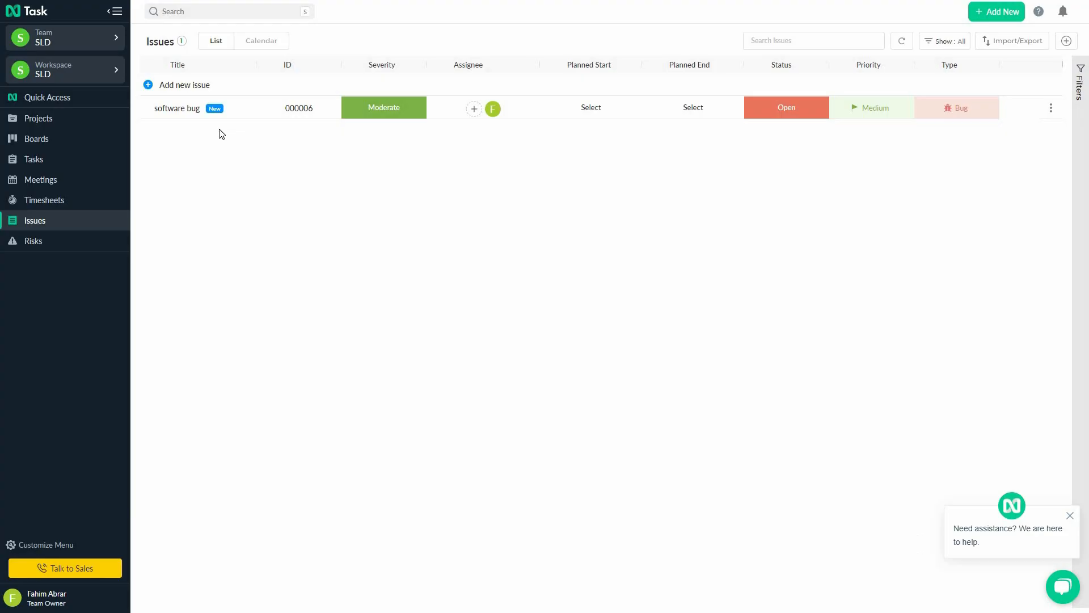
Examine the software bug issue's details, reply-later messages, documents and activity, and go to the Risks section
{"action": "left_click", "coordinate": [178, 111]}
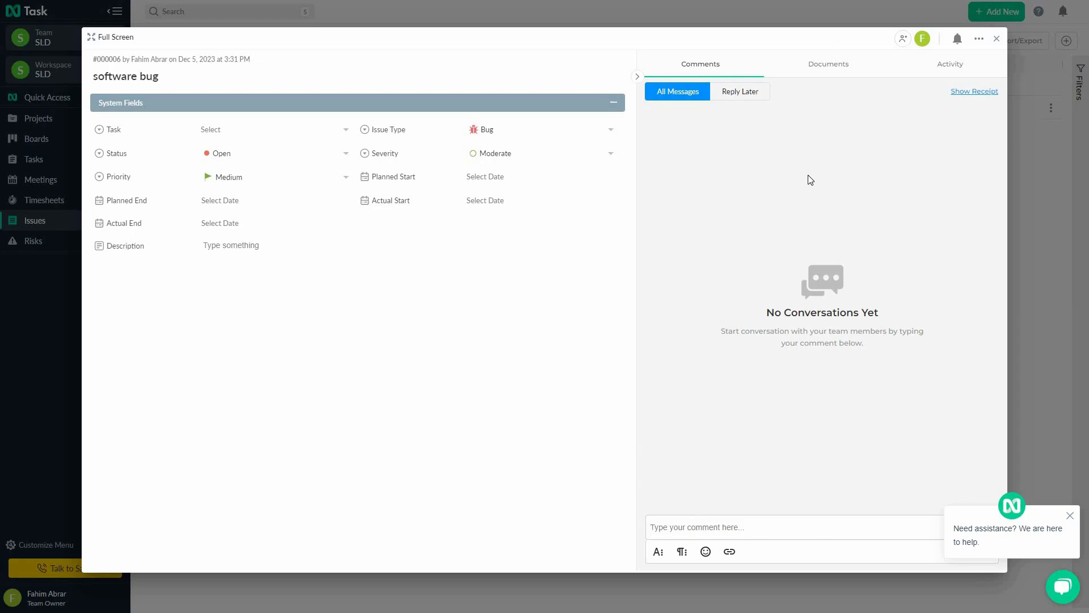
{"action": "left_click", "coordinate": [746, 94]}
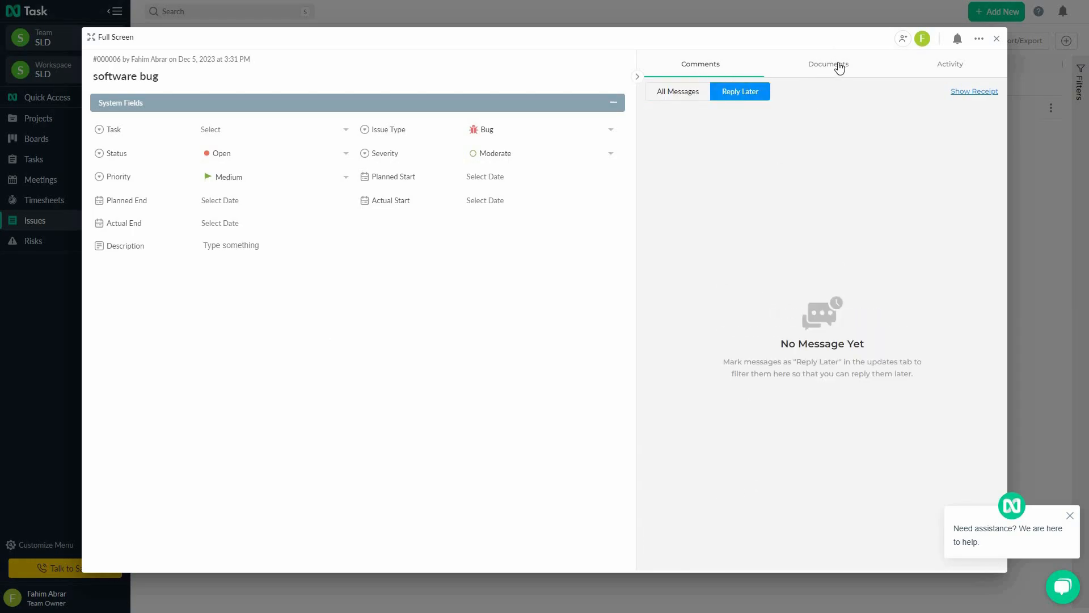
{"action": "left_click", "coordinate": [839, 65]}
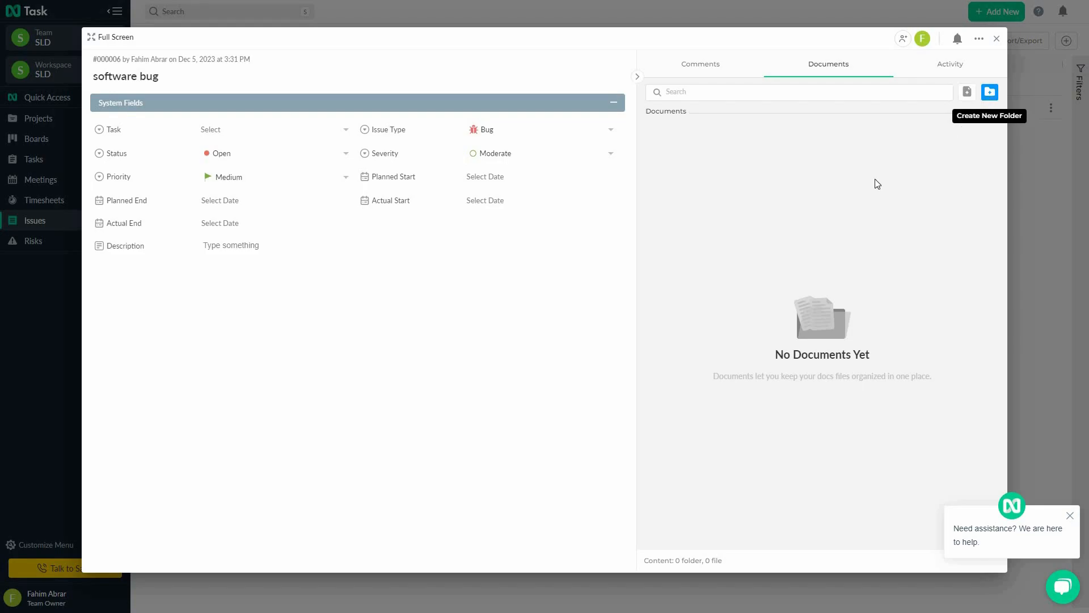
{"action": "left_click", "coordinate": [950, 67]}
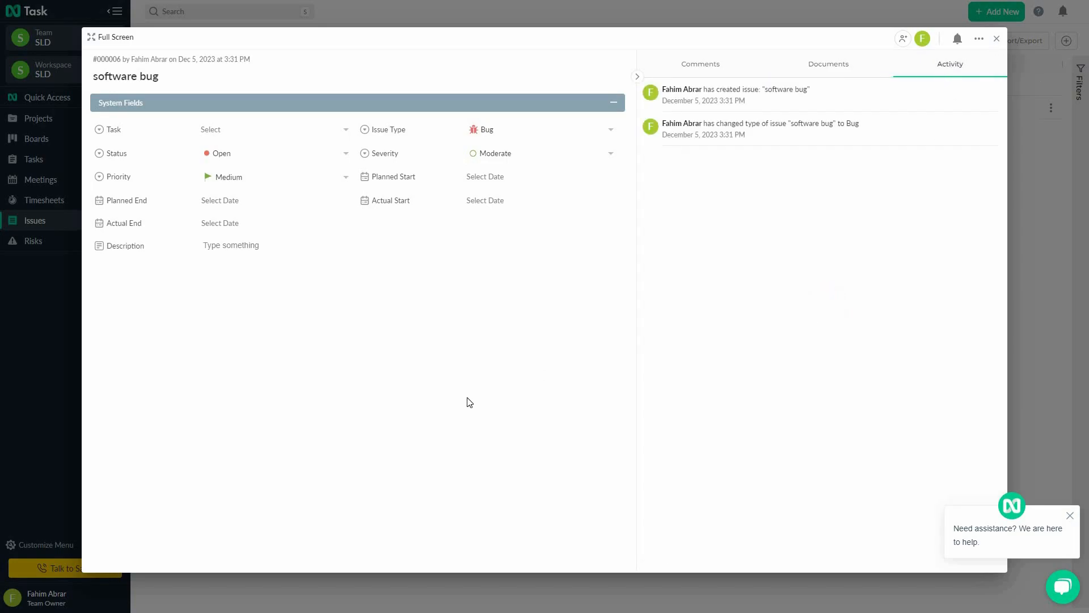
{"action": "left_click", "coordinate": [50, 245]}
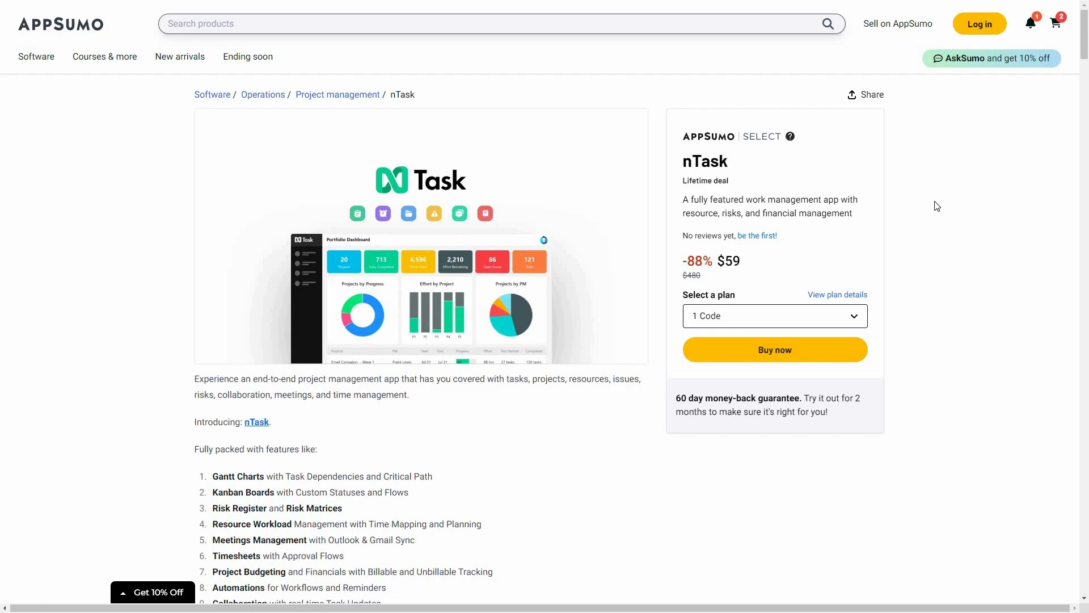
Switch to the nTask deal page on AppSumo and set the multi-code plan in the pricing comparison to 3 Codes
{"action": "scroll", "coordinate": [928, 234], "scroll_direction": "down", "scroll_amount": 4}
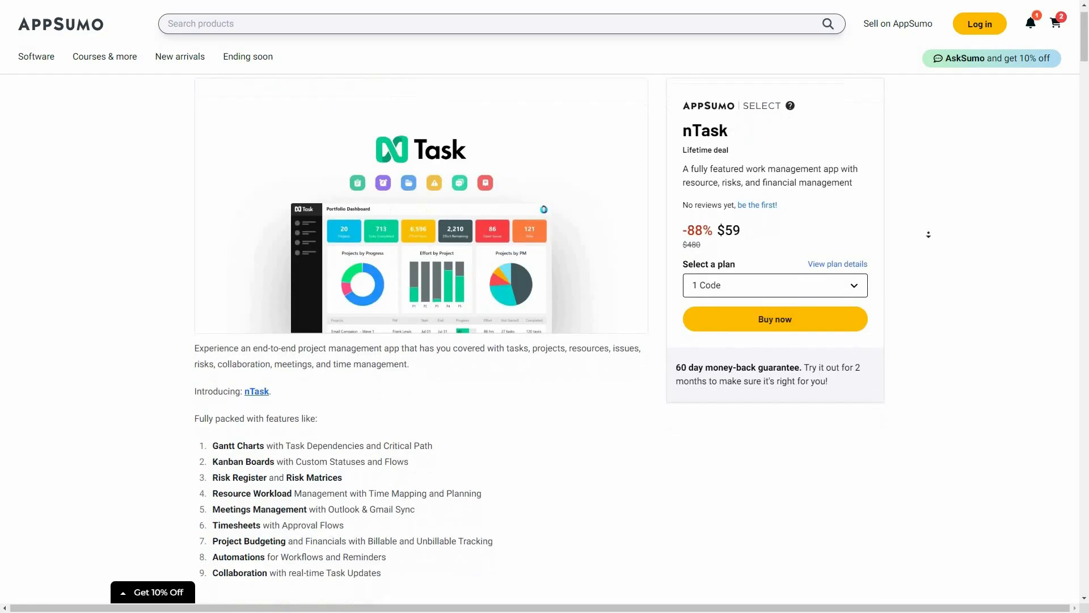
{"action": "scroll", "coordinate": [928, 237], "scroll_direction": "down", "scroll_amount": 7}
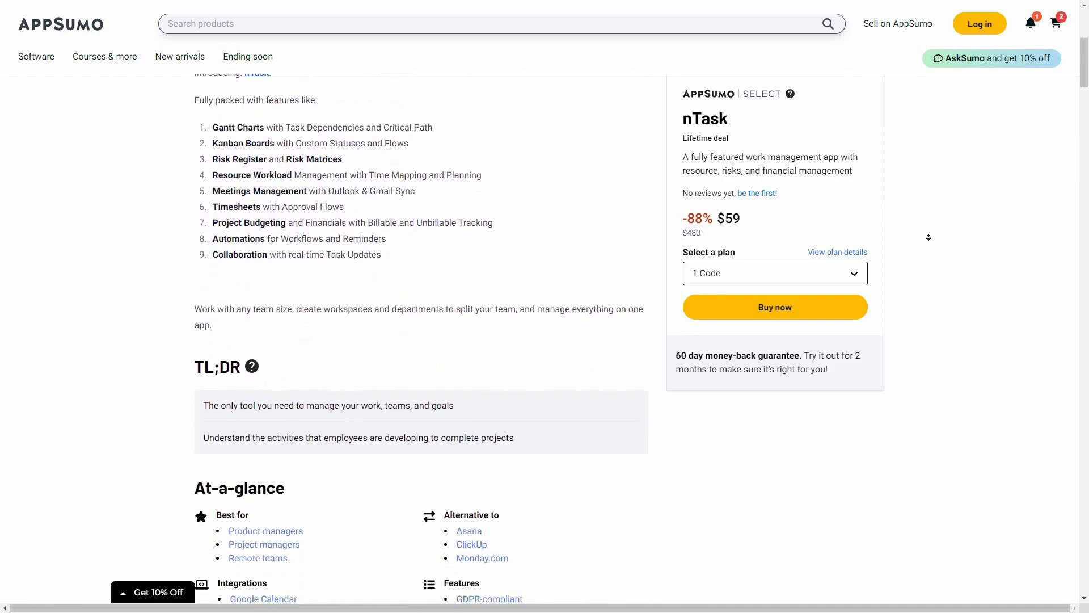
{"action": "scroll", "coordinate": [1037, 200], "scroll_direction": "down", "scroll_amount": 15}
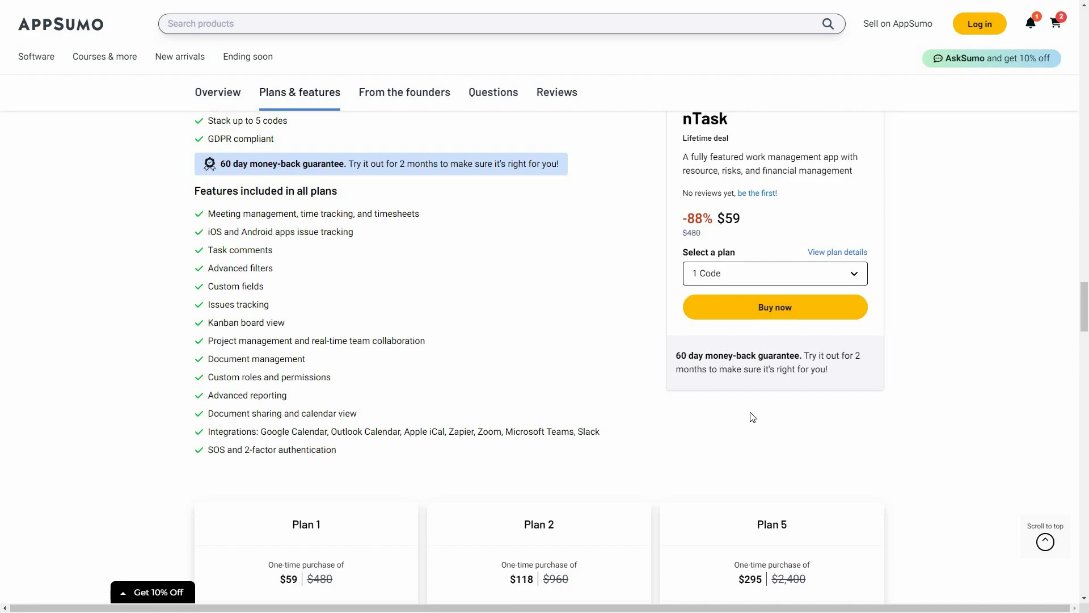
{"action": "scroll", "coordinate": [753, 417], "scroll_direction": "down", "scroll_amount": 4}
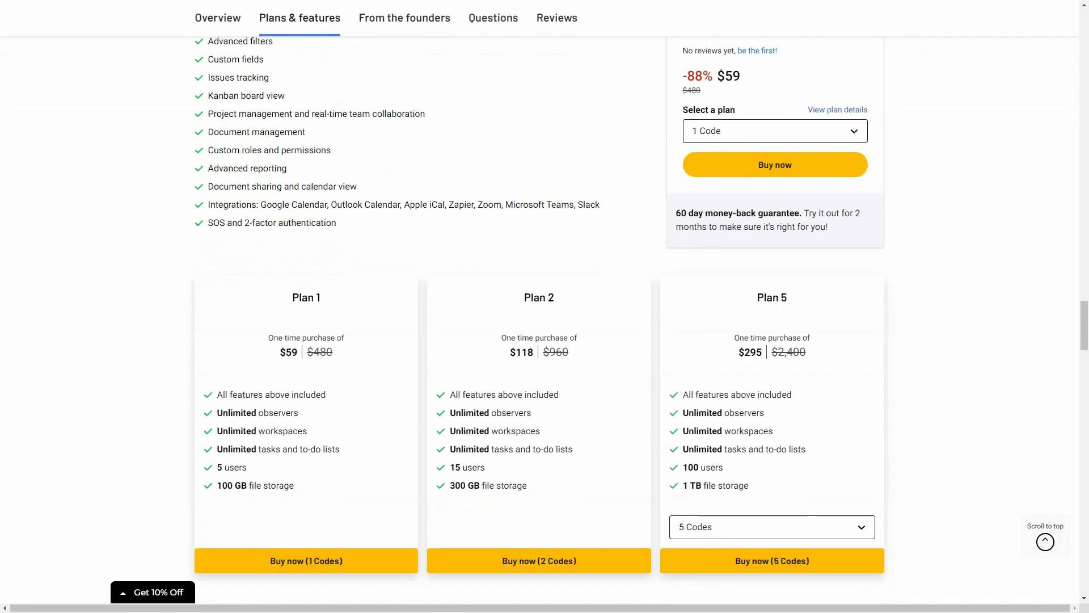
{"action": "left_click", "coordinate": [711, 528]}
{"action": "left_click", "coordinate": [711, 560]}
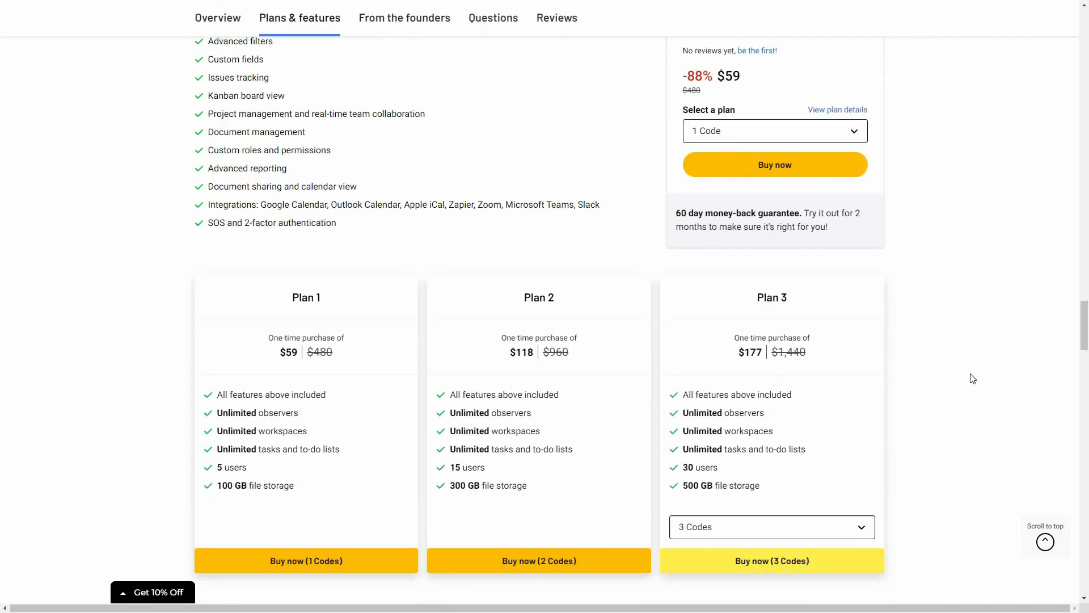
Review the included features and the product overview on the nTask deal page
{"action": "scroll", "coordinate": [971, 375], "scroll_direction": "up", "scroll_amount": 8}
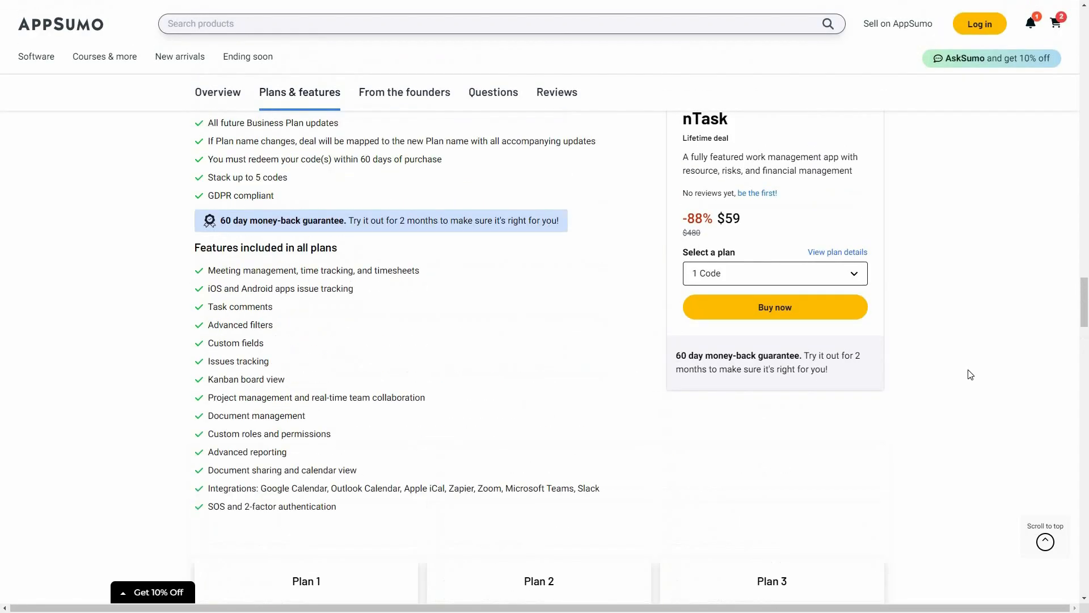
{"action": "scroll", "coordinate": [970, 374], "scroll_direction": "up", "scroll_amount": 10}
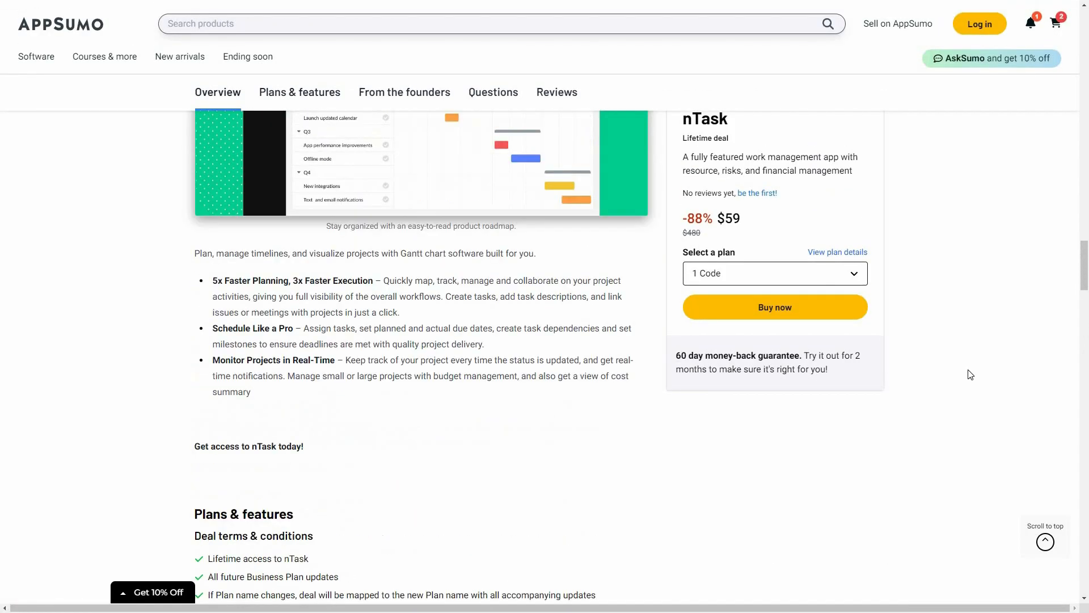
{"action": "scroll", "coordinate": [970, 374], "scroll_direction": "up", "scroll_amount": 4}
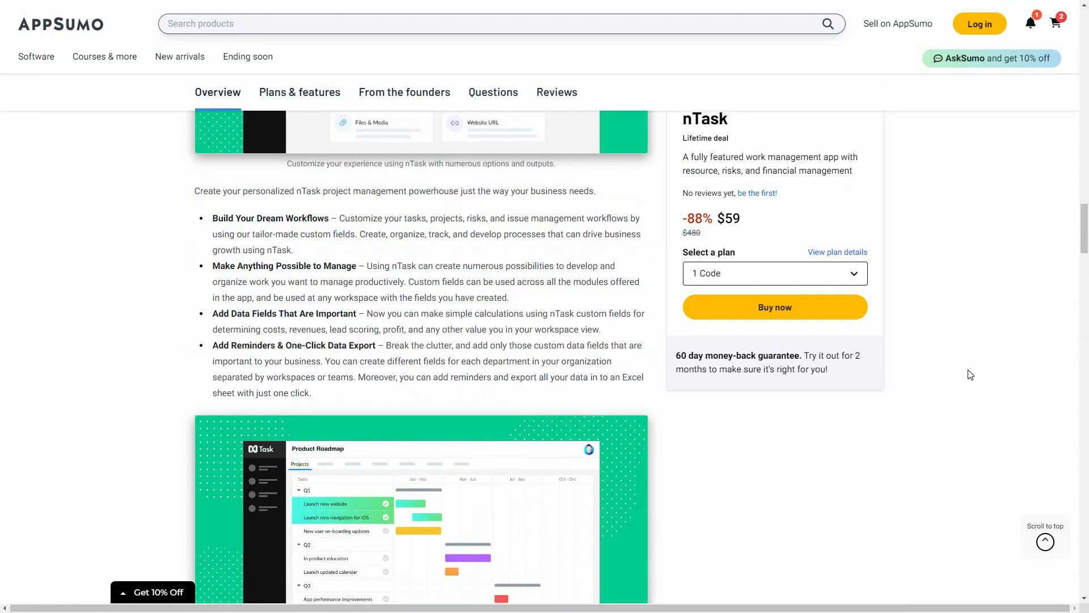
{"action": "scroll", "coordinate": [970, 374], "scroll_direction": "up", "scroll_amount": 2}
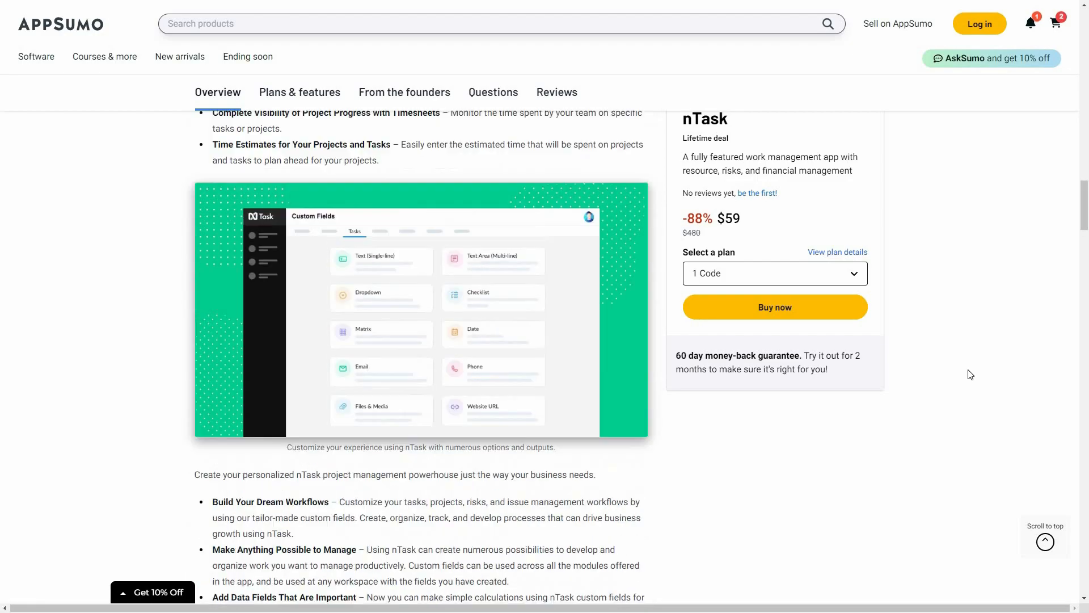